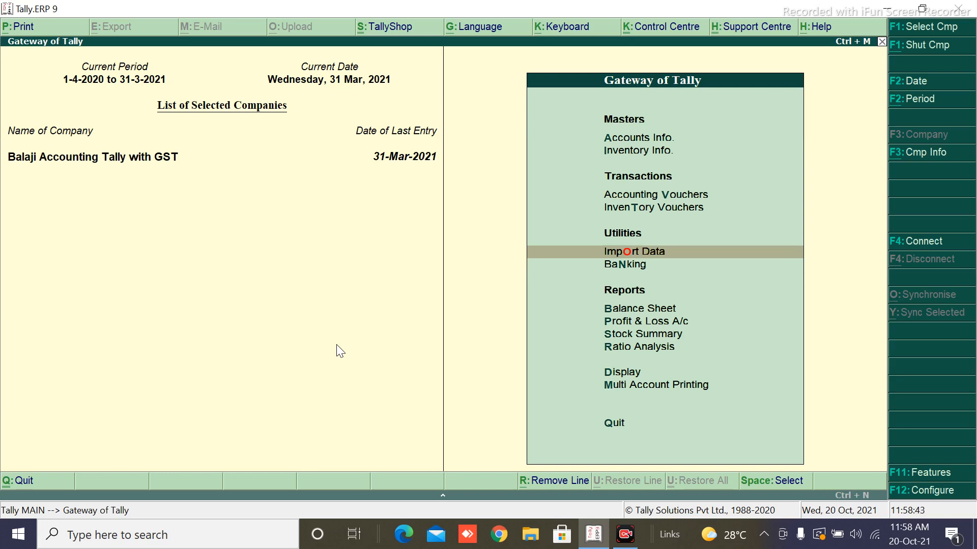
Open the Trial Balance report from the display reports and switch it to the detailed format
key("Down")
key("Down")
key("Down")
key("Down")
key("Down")
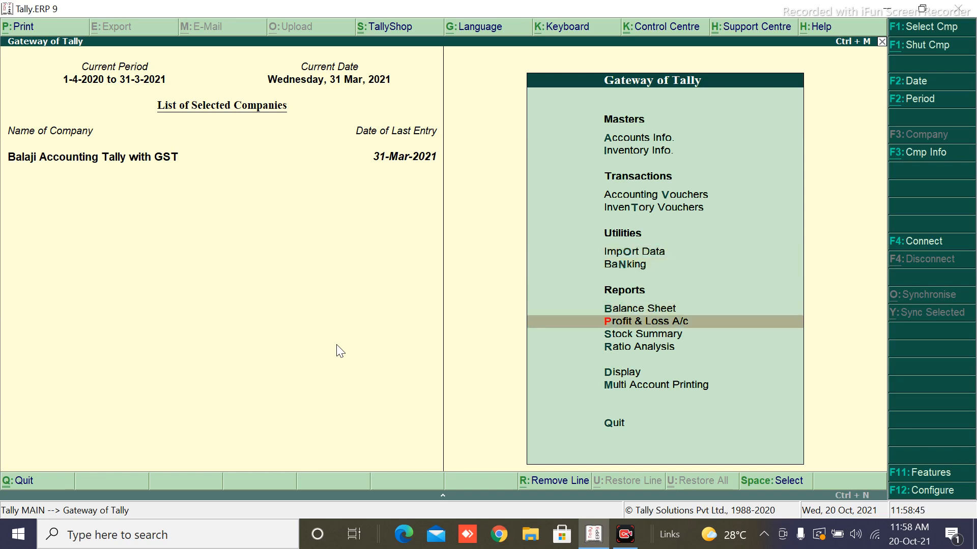
key("Down")
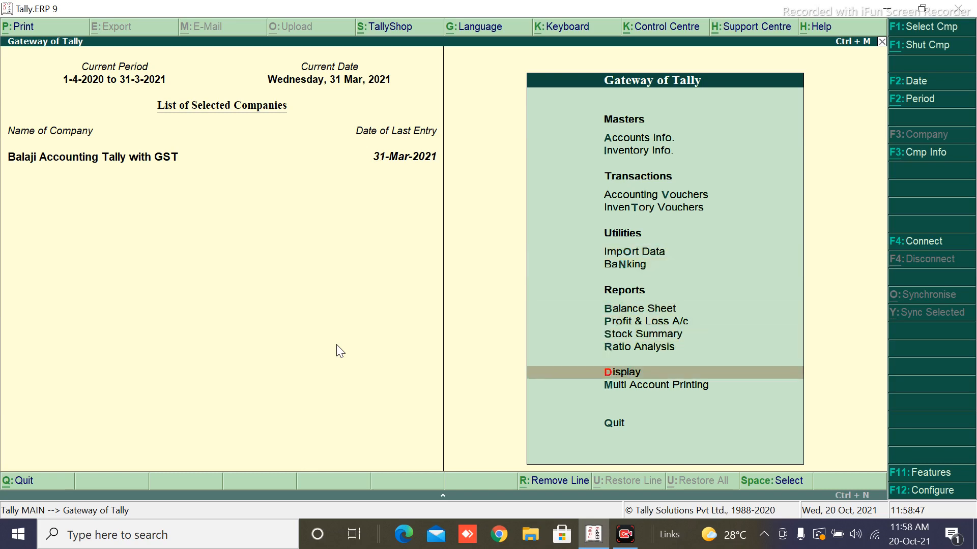
key("Return")
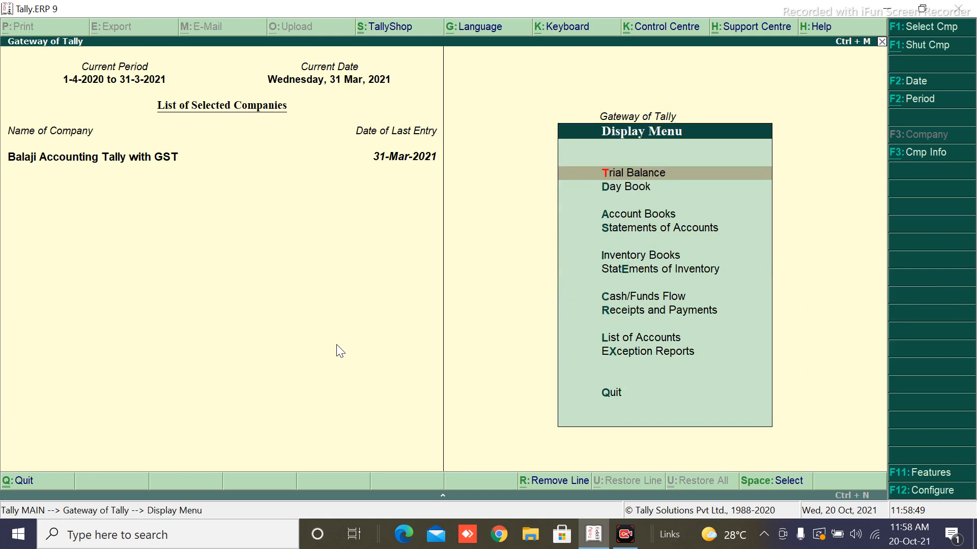
key("Return")
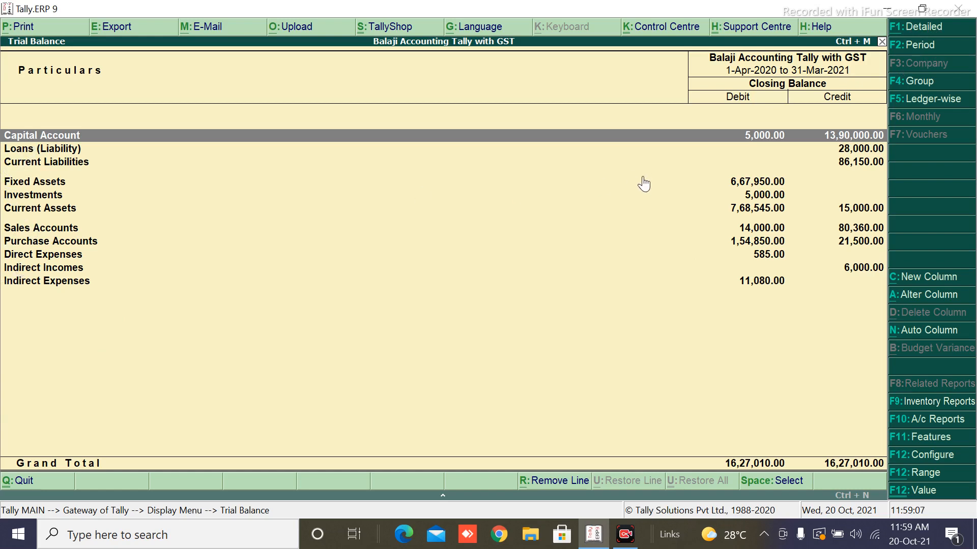
left_click(932, 29)
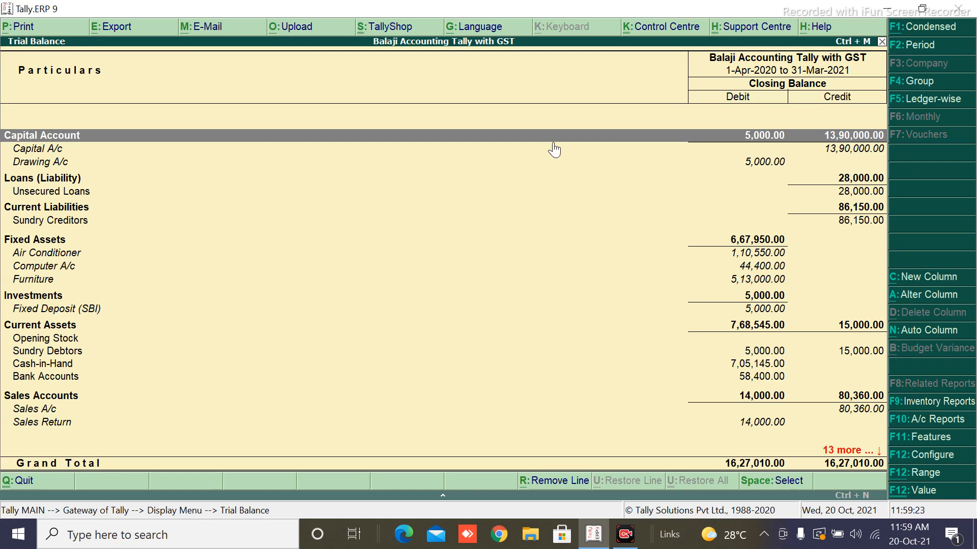
Configure the Trial Balance to show opening balances and transactions, leaving the remaining options at their current settings
key("F12")
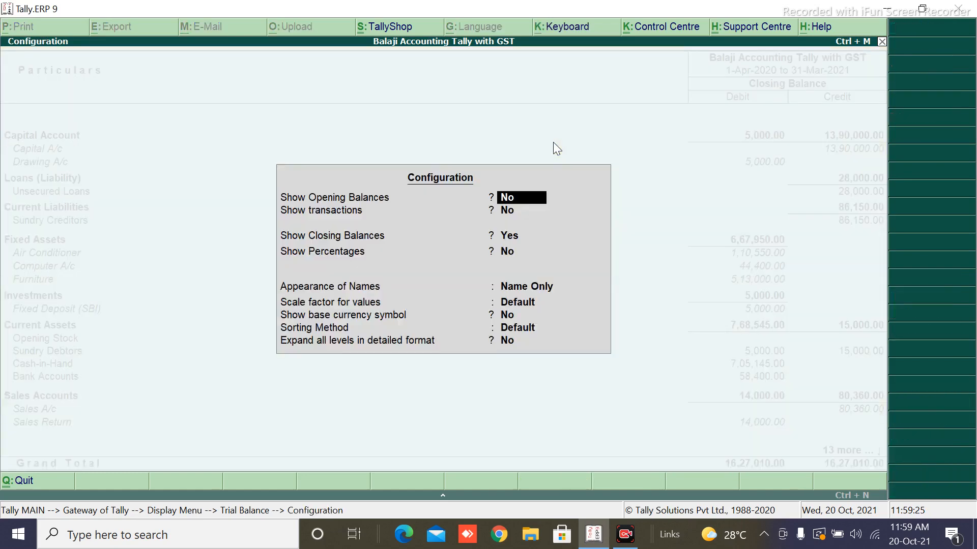
type("y")
key("Return")
type("y")
key("Return")
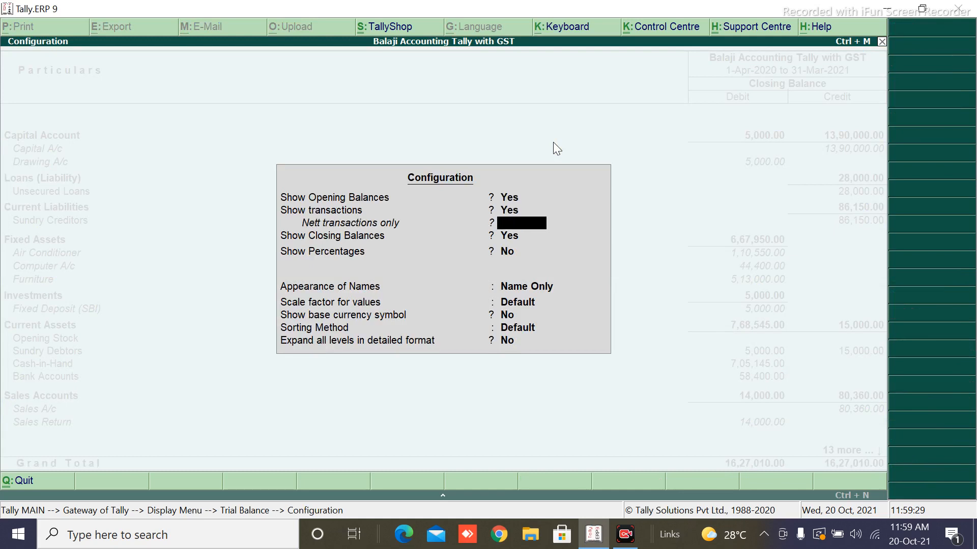
key("Return")
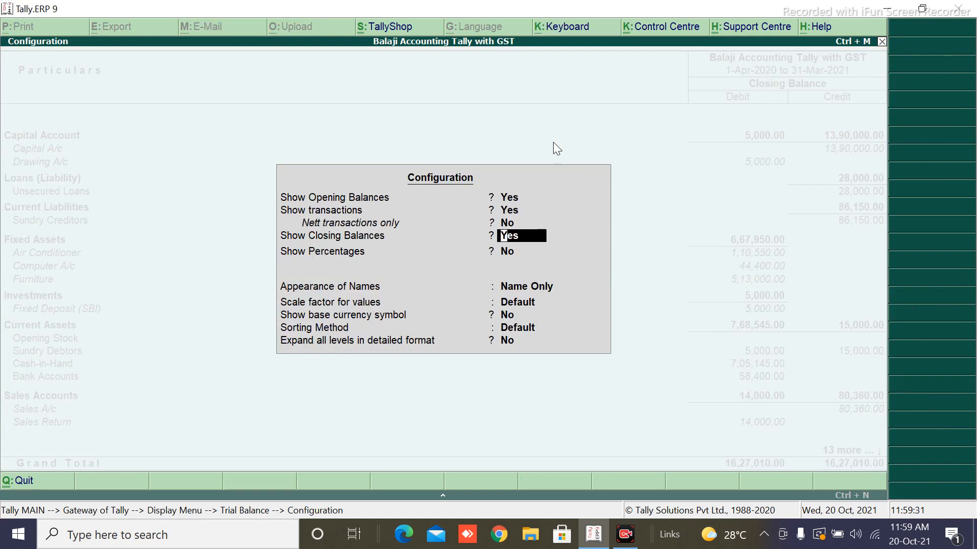
key("Return")
key("Return")
key("Return")
key("Return")
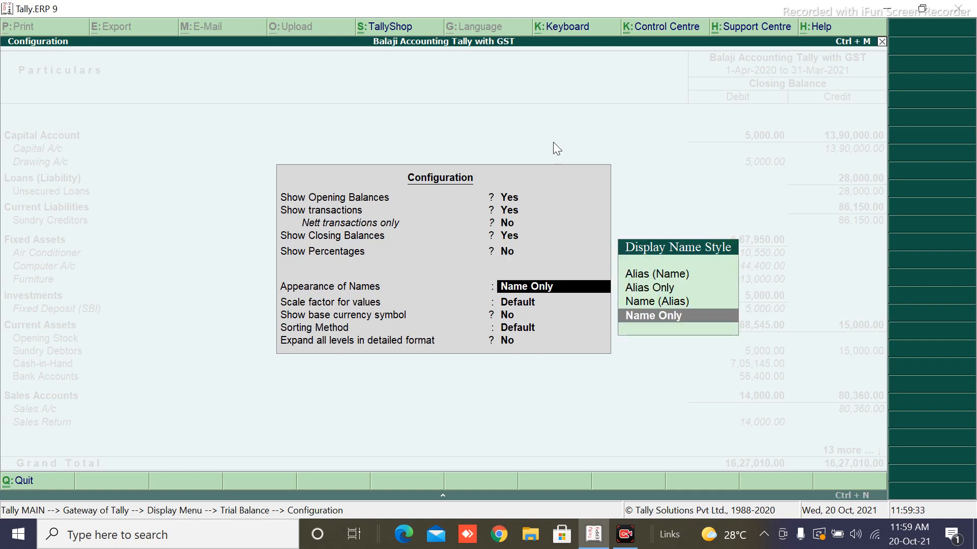
key("Return")
key("Return")
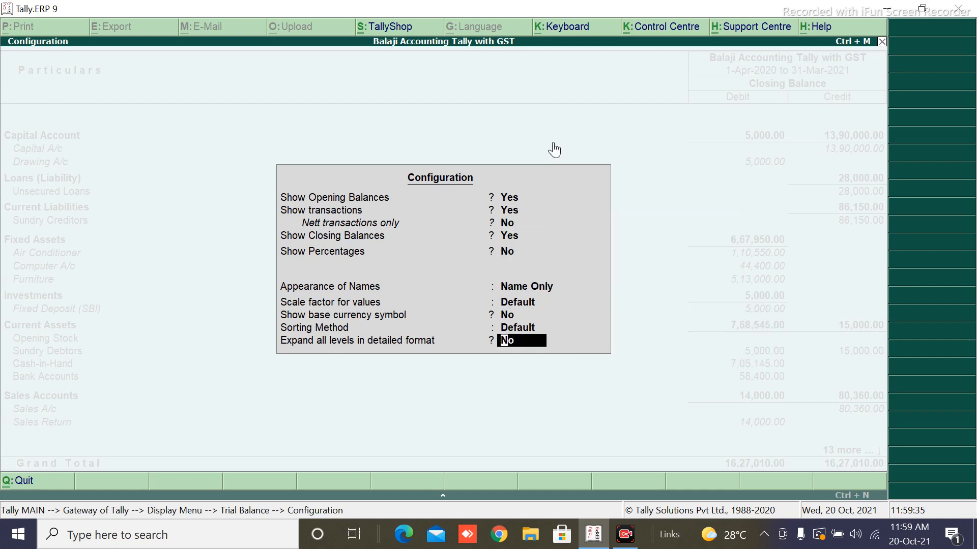
key("Return")
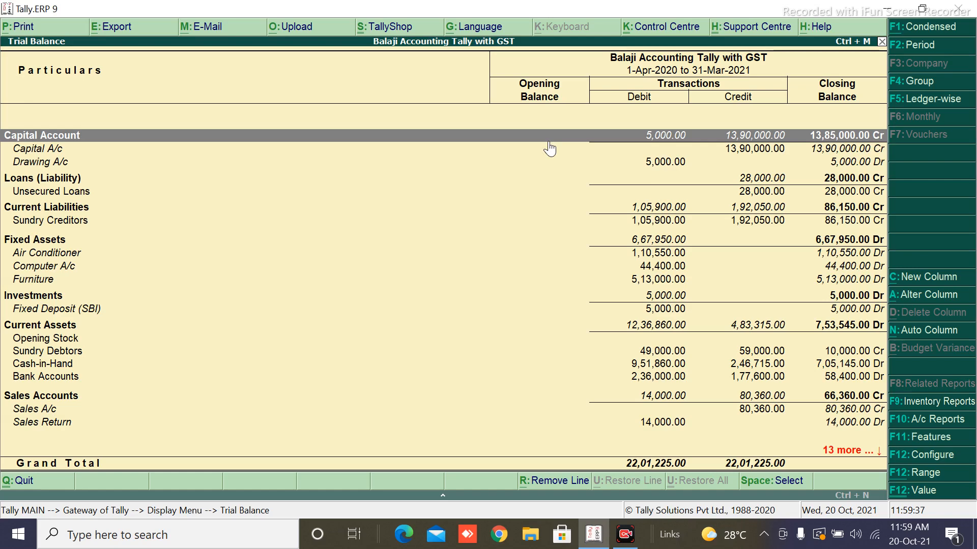
Expand the Unsecured Loans group under Loans (Liability) to list its ledgers
key("Down")
key("Down")
key("Down")
key("Down")
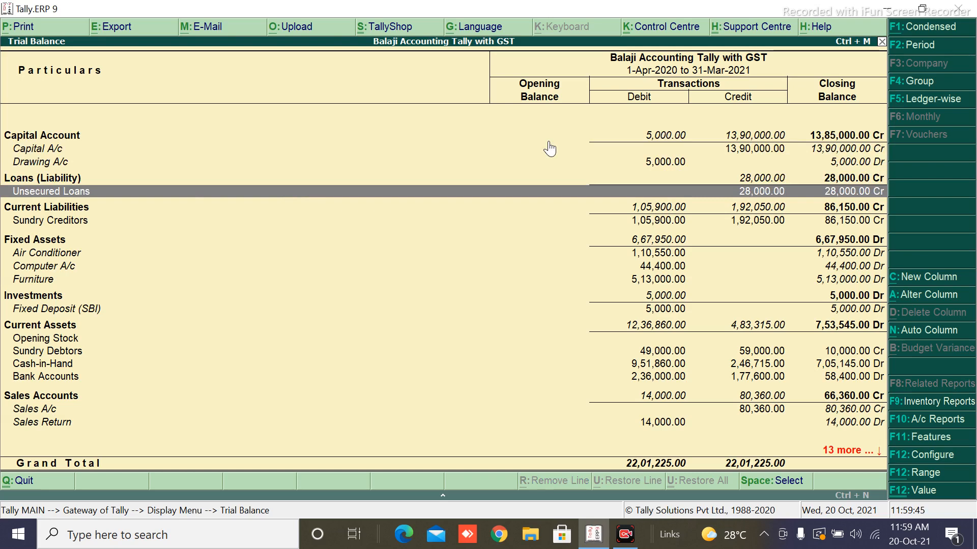
key("Down")
key("Down")
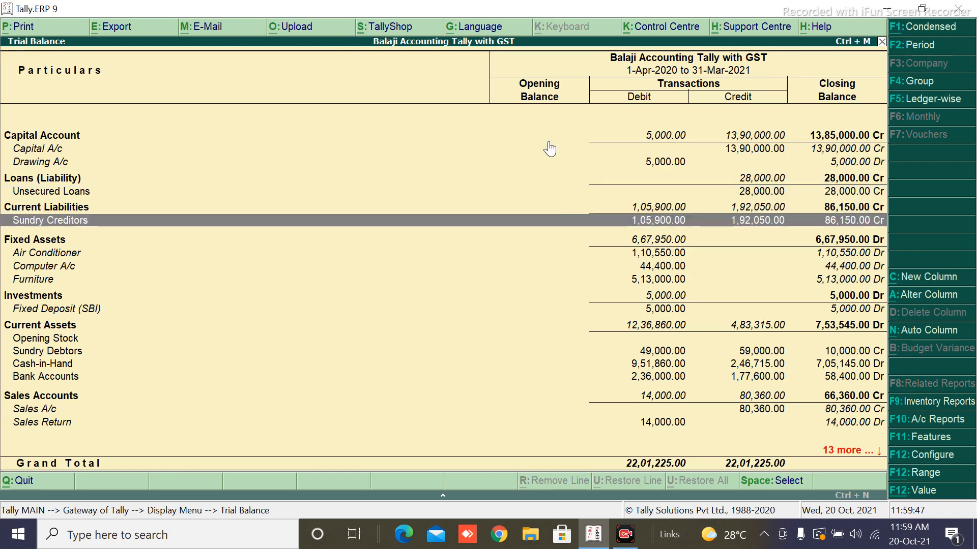
key("Up")
key("Up")
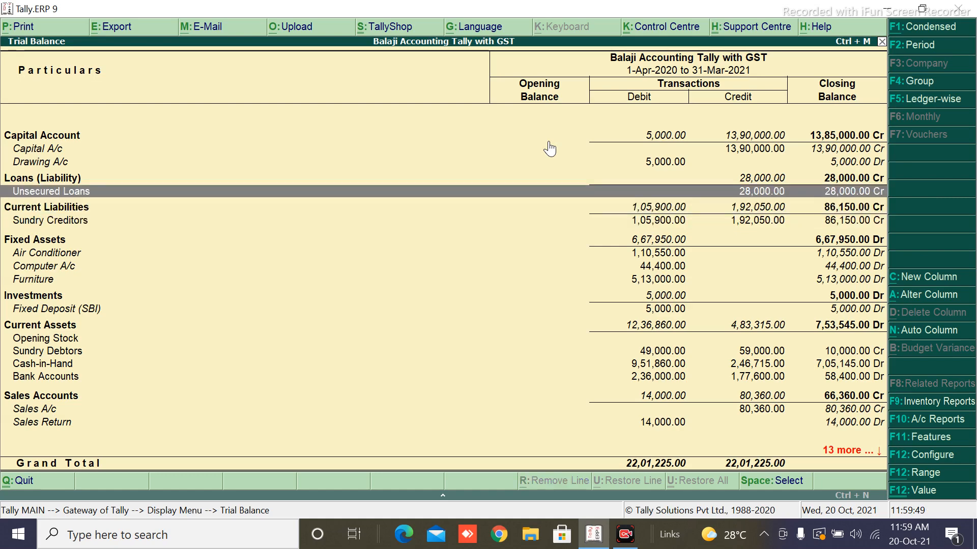
key("shift+Return")
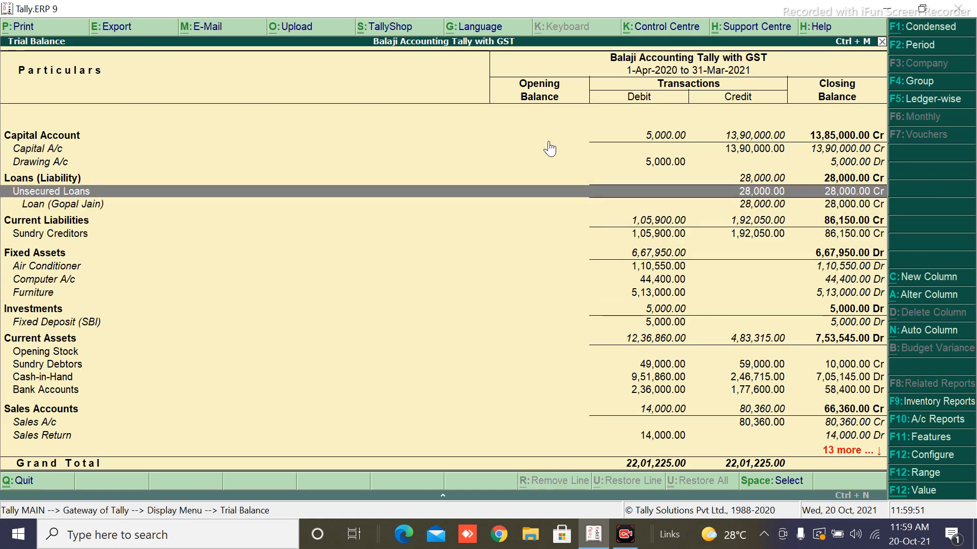
Expand the Sundry Creditors group under Current Liabilities to list its party ledgers
key("Down")
key("Down")
key("Down")
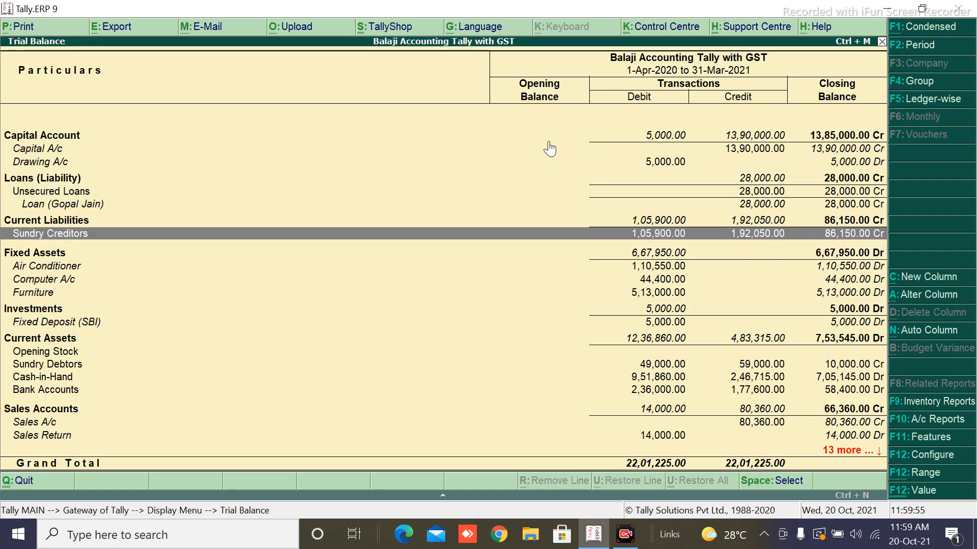
key("shift+Return")
Expand the Sundry Debtors group under Current Assets to list its party ledgers
key("Down")
key("Down")
key("Down")
key("Down")
key("Down")
key("Down")
key("Down")
key("Down")
key("Down")
key("Down")
key("Down")
key("Down")
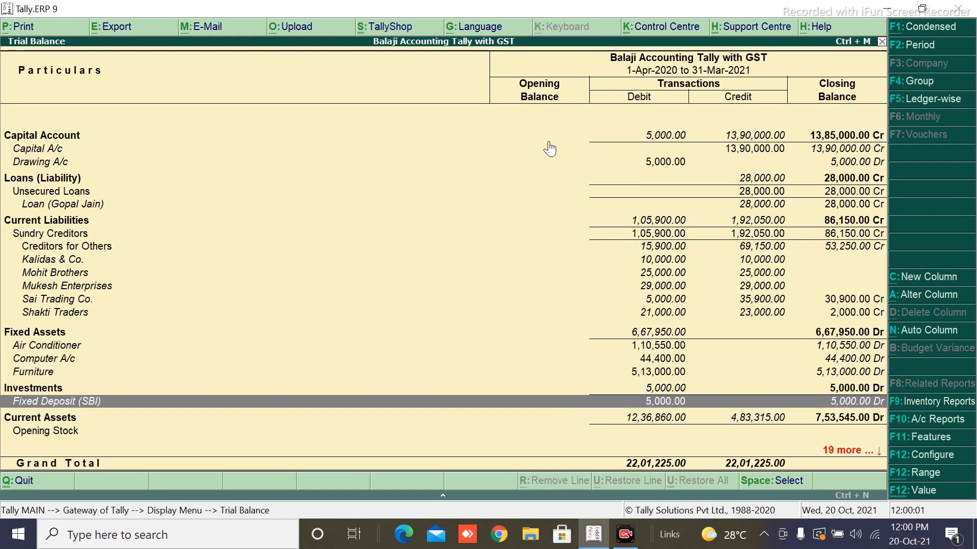
key("Down")
key("Down")
key("Down")
key("Down")
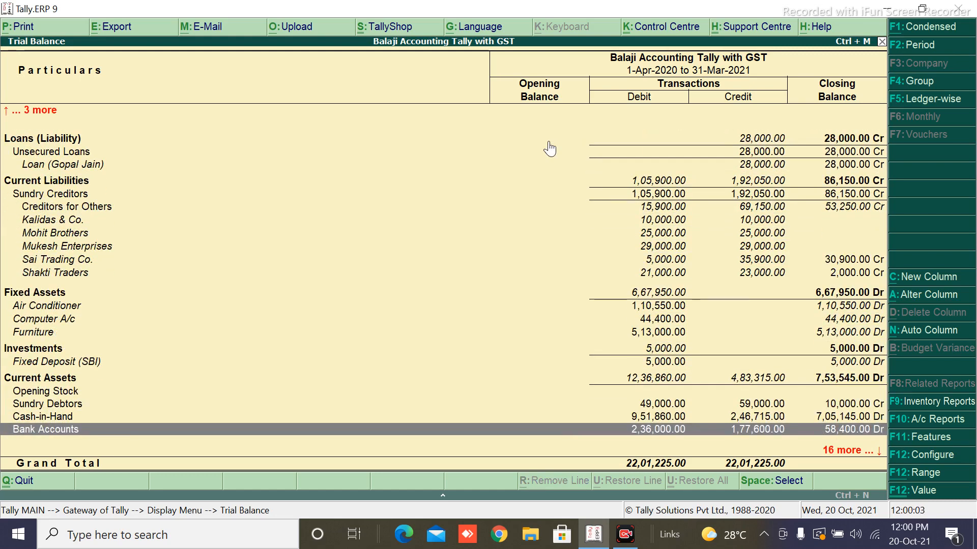
key("Up")
key("Up")
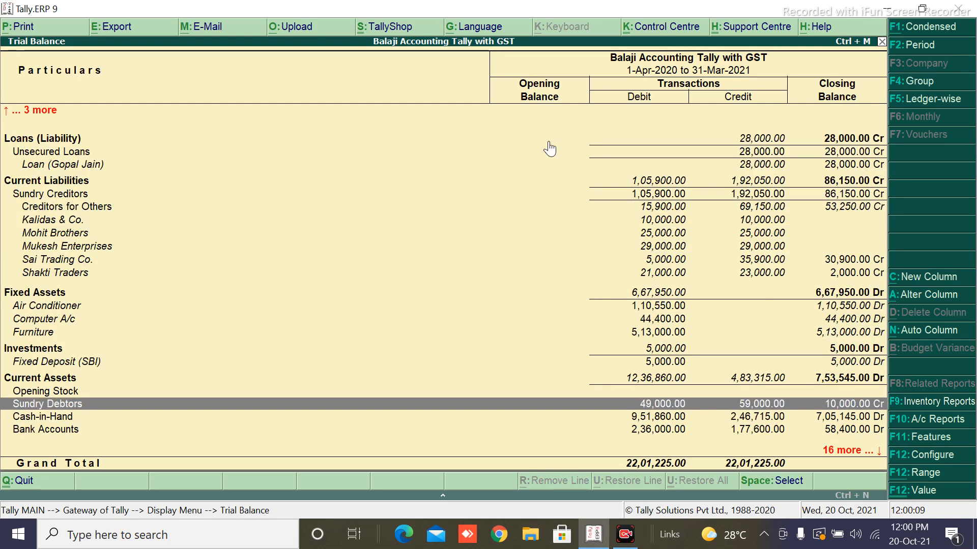
key("shift+Return")
Expand the Cash-in-Hand and Bank Accounts groups under Current Assets to list their ledgers
key("Down")
key("Down")
key("Down")
key("Down")
key("Down")
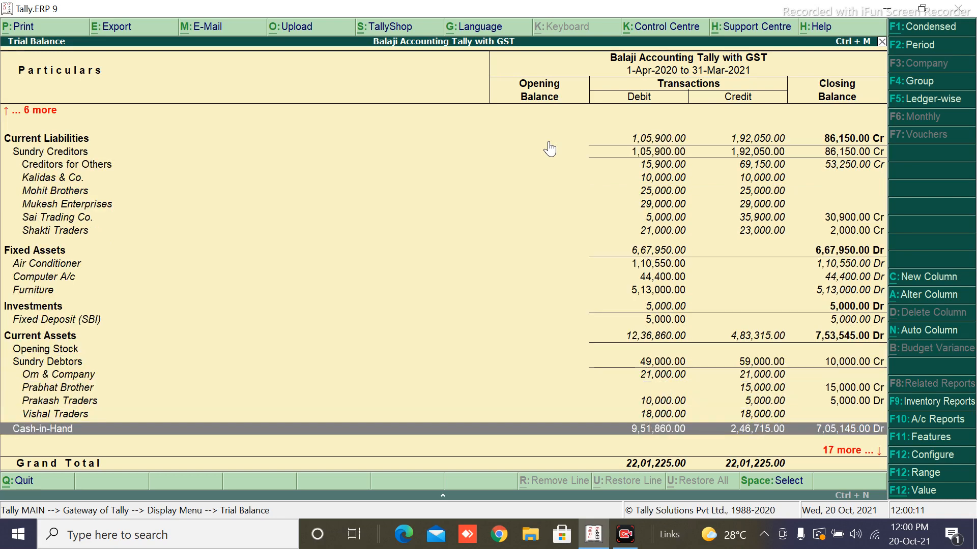
key("shift+Return")
key("Down")
key("Down")
key("shift+Return")
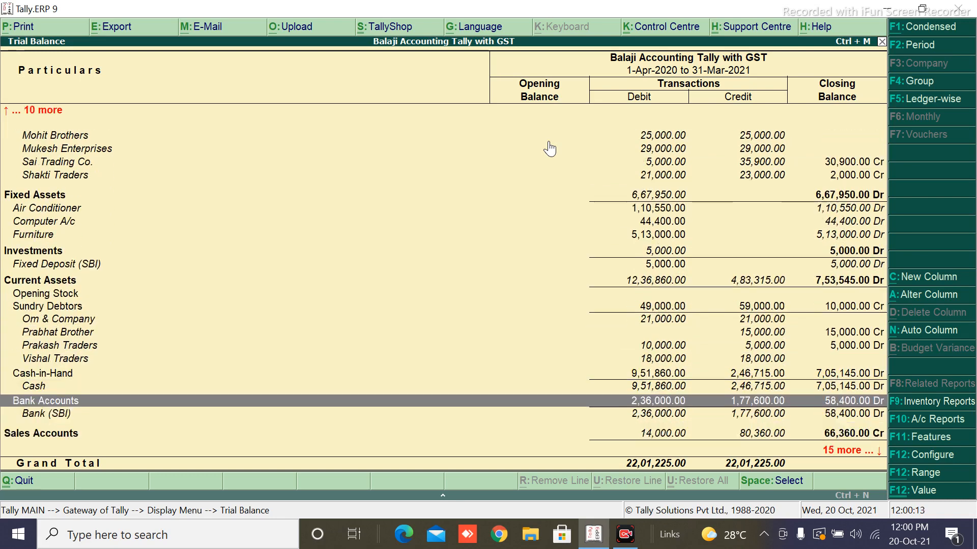
Examine the ledgers under Sales Accounts, Purchase Accounts, Direct Expenses, Indirect Incomes and Indirect Expenses
key("Down")
key("Down")
key("shift+Return")
key("Down")
key("Down")
key("Down")
key("shift+Return")
key("Down")
key("Down")
key("Down")
key("shift+Return")
key("Down")
key("Down")
key("shift+Return")
key("Down")
key("Down")
key("shift+Return")
key("Down")
key("Down")
key("Down")
key("Down")
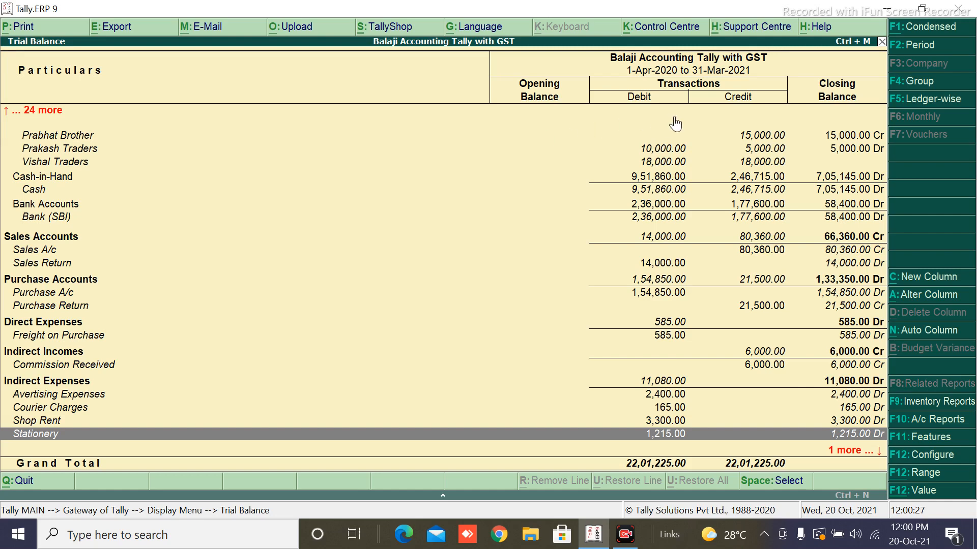
key("Down")
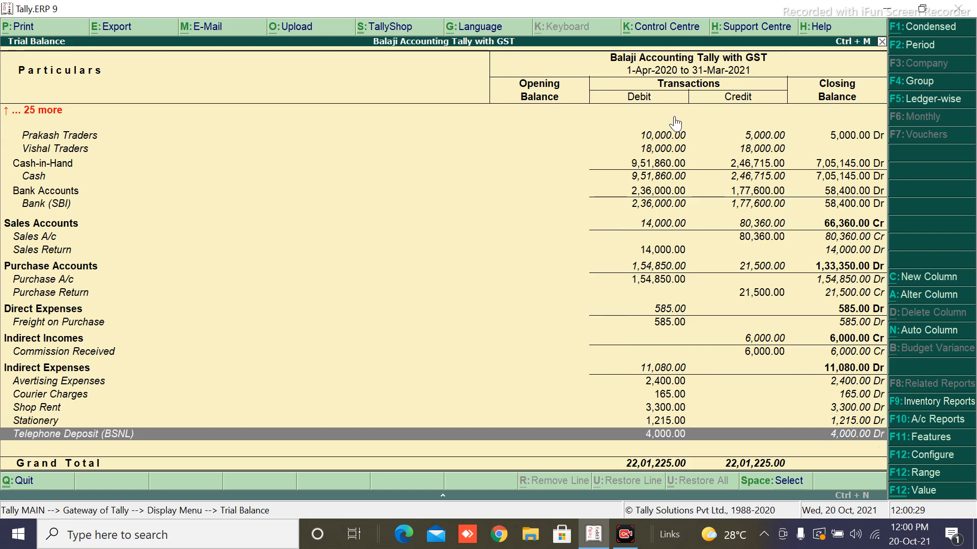
Review the expanded Trial Balance from the last expense ledger back up to the Capital Account and Loans groups
key("Up")
key("Up")
key("Up")
key("Up")
key("Up")
key("Up")
key("Up")
key("Up")
key("Up")
key("Up")
key("Up")
key("Up")
key("Up")
key("Up")
key("Up")
key("Up")
key("Up")
key("Up")
key("Up")
key("Up")
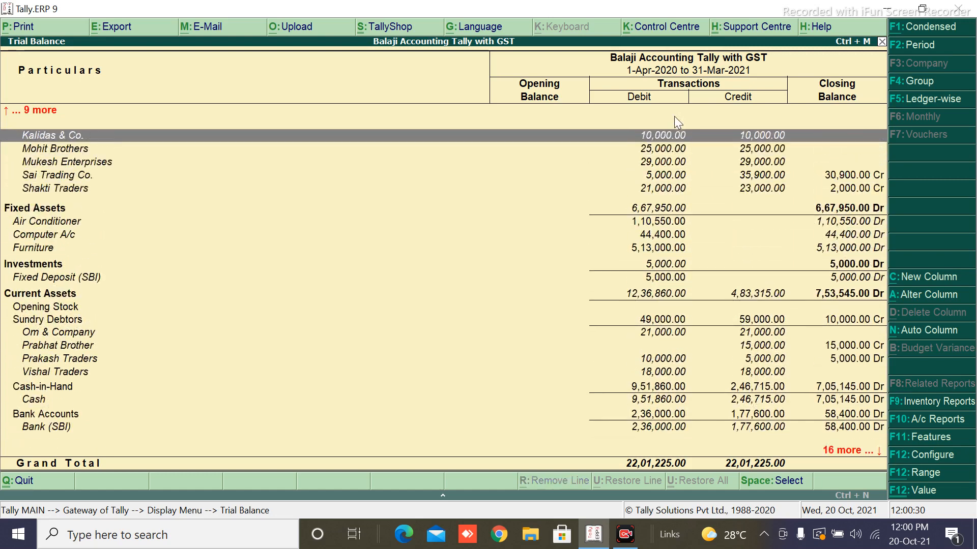
key("Up")
key("Up")
key("Up")
key("Up")
key("Up")
key("Up")
key("Up")
key("Up")
key("Up")
key("Down")
key("Down")
key("Down")
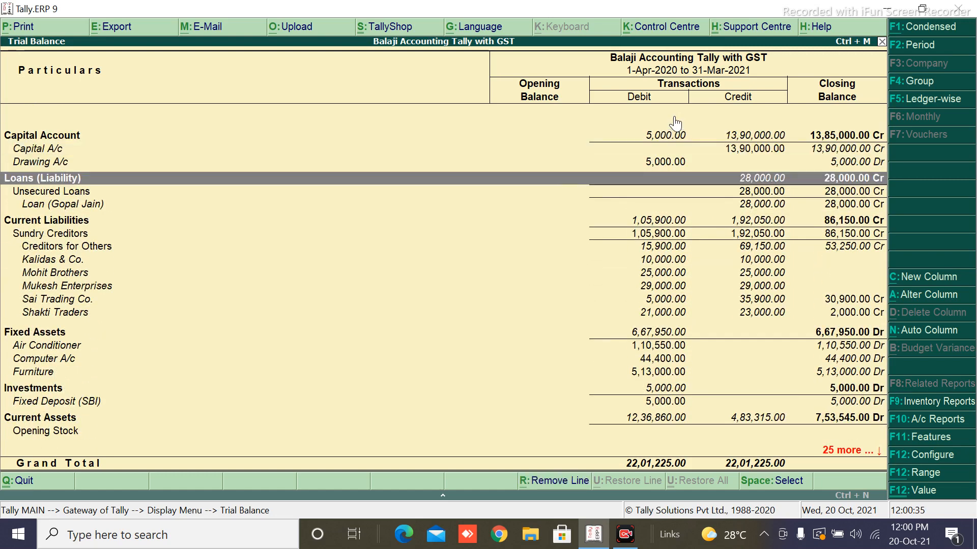
key("Down")
key("Down")
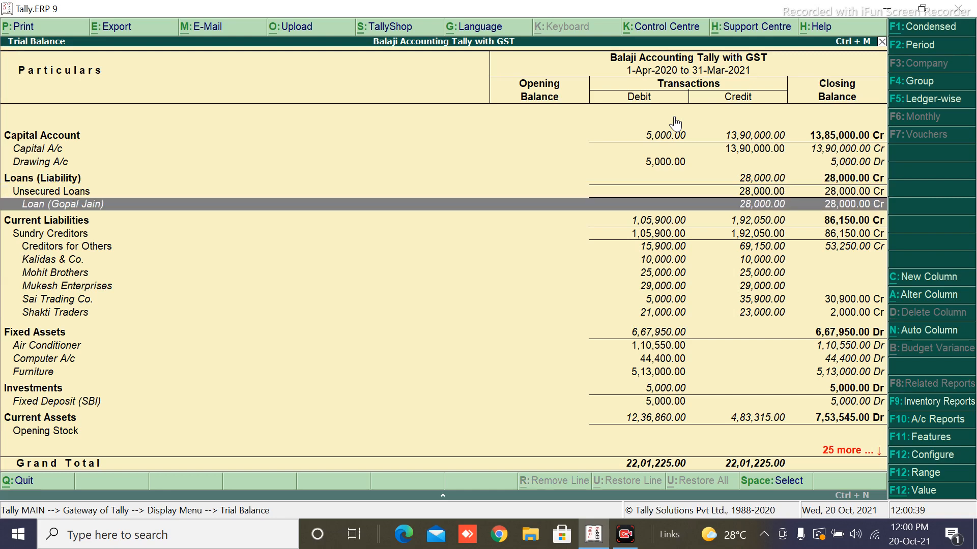
Look through the ledger transactions and closing balances once more, from Indirect Expenses back to the loan ledger
key("End")
key("Up")
key("Up")
key("Up")
key("Up")
key("Up")
key("Up")
key("Up")
key("Up")
key("Up")
key("Up")
key("Up")
key("Up")
key("Up")
key("Up")
key("Up")
key("Up")
key("Up")
key("Up")
key("Up")
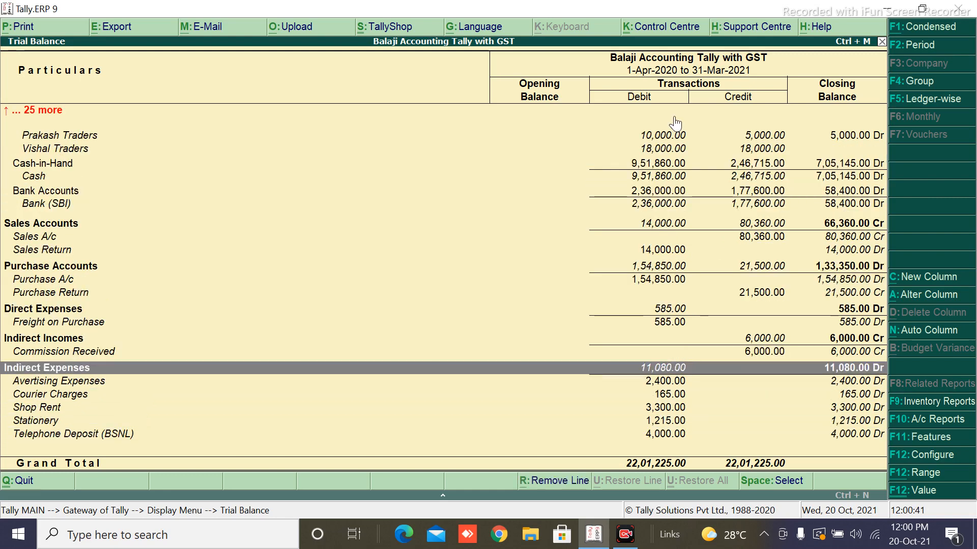
key("Up")
key("Up")
key("Up")
key("Up")
key("Up")
key("Up")
key("Up")
key("Up")
key("Up")
key("Up")
key("Up")
key("Up")
key("Up")
key("Up")
key("Up")
key("Up")
key("Up")
key("Up")
key("Up")
key("Up")
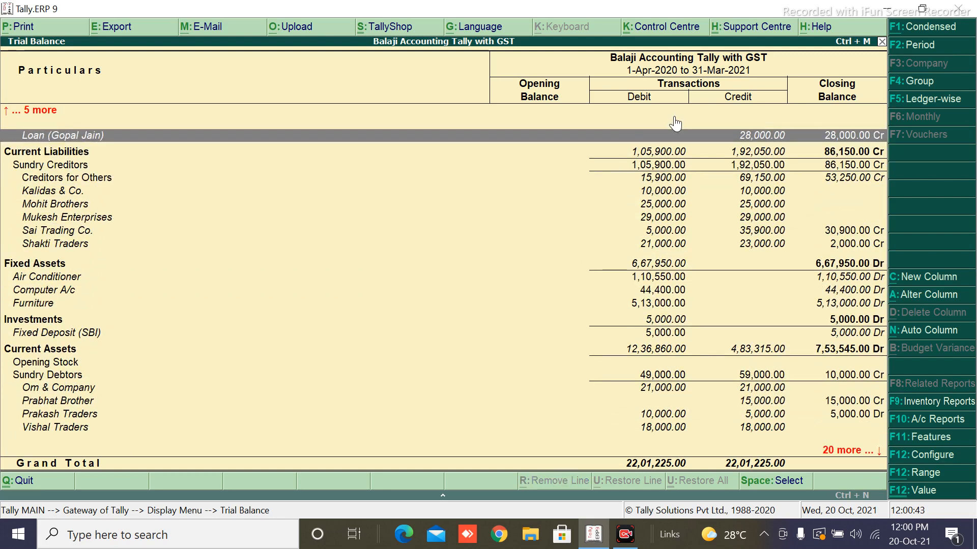
Open the Trial Balance export settings for editing and keep the language at Default (All Languages)
key("Up")
key("Up")
key("Up")
key("Up")
key("Up")
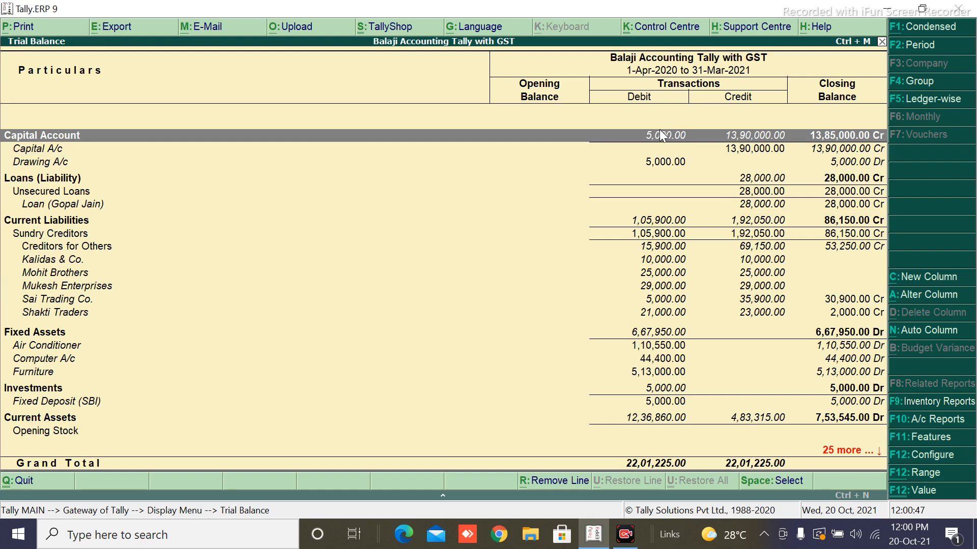
left_click(108, 29)
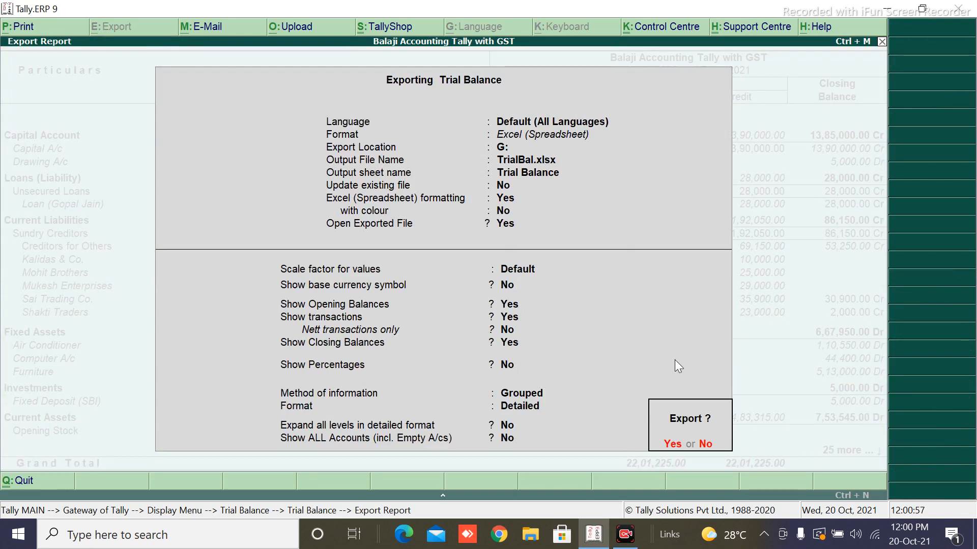
left_click(706, 444)
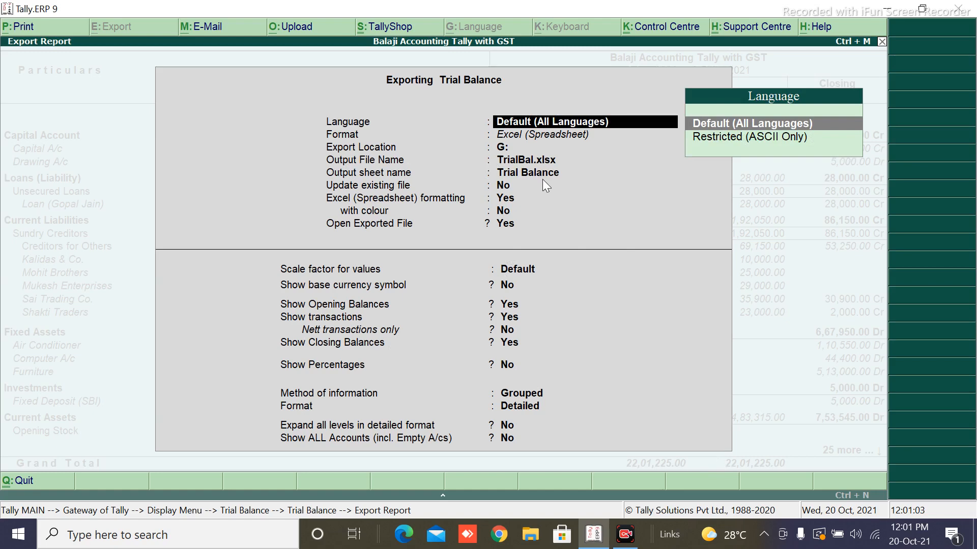
key("Return")
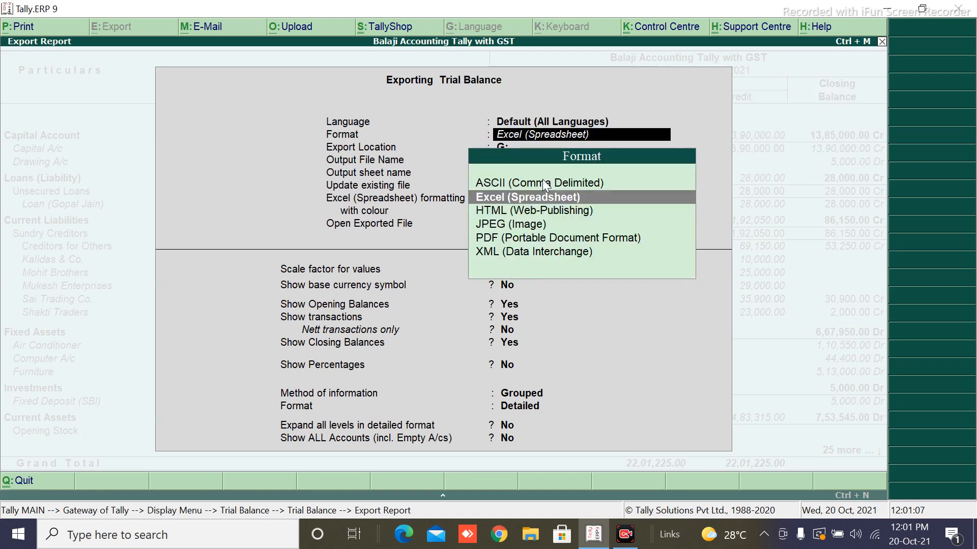
Choose Excel (Spreadsheet) as the export format for the Trial Balance
key("Down")
key("Down")
key("Down")
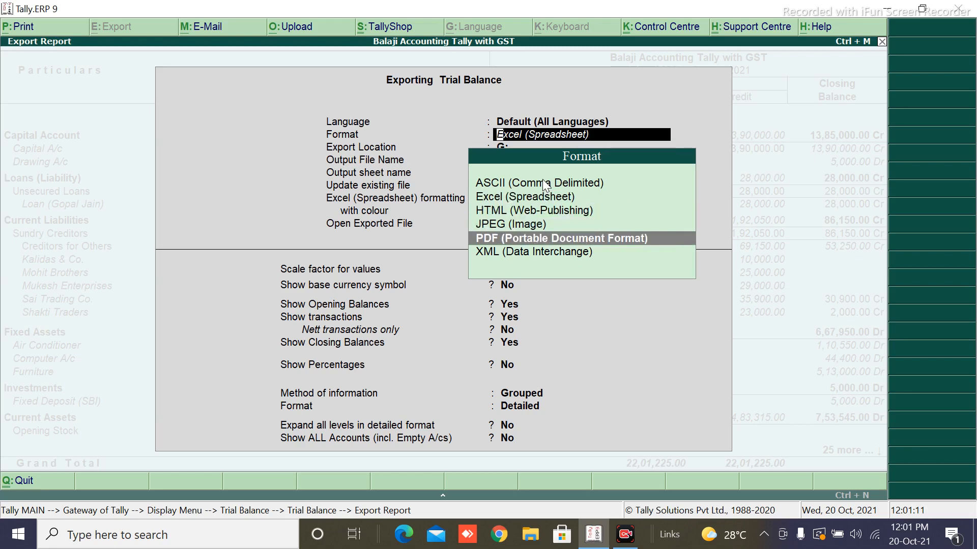
key("Up")
key("Up")
key("Up")
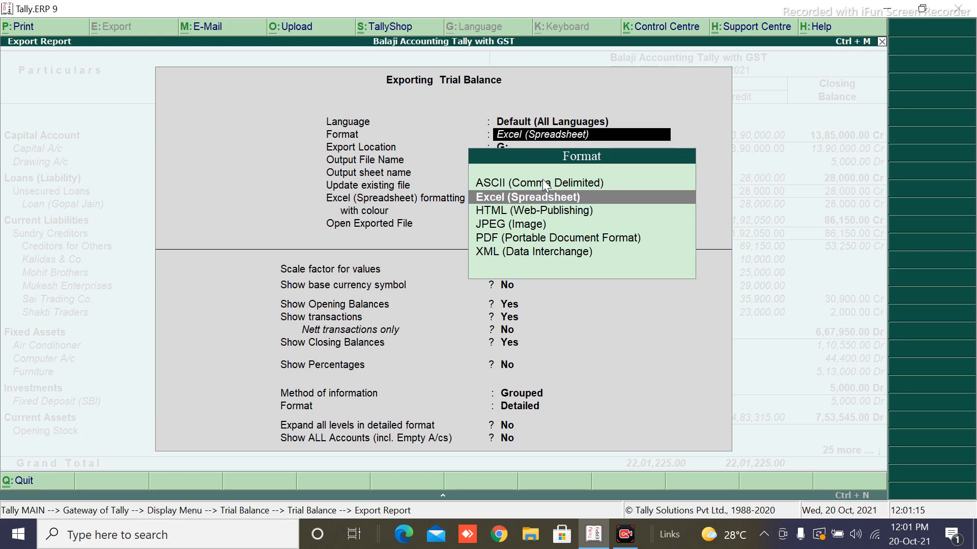
key("Return")
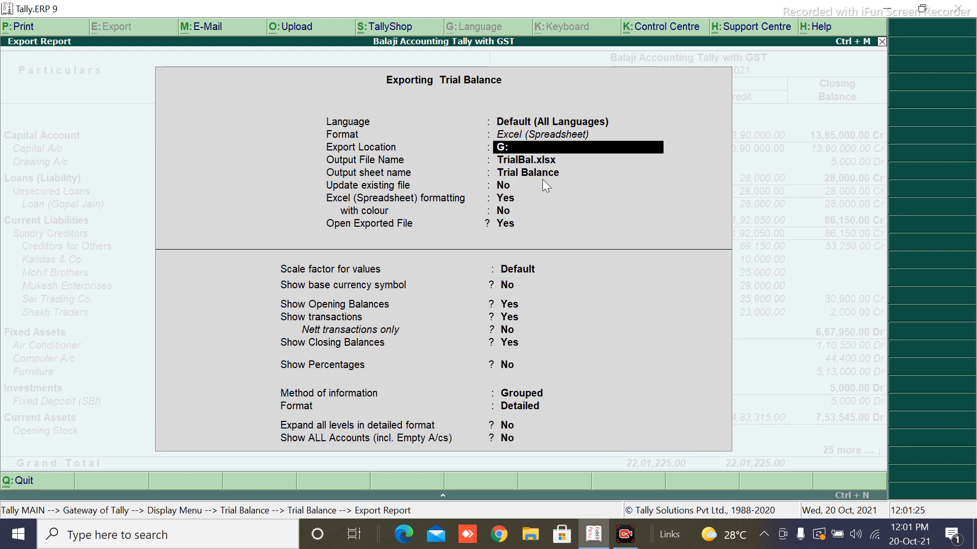
Accept export location G:, file name TrialBal.xlsx, sheet name Trial Balance, Excel formatting and opening of the exported file
key("Return")
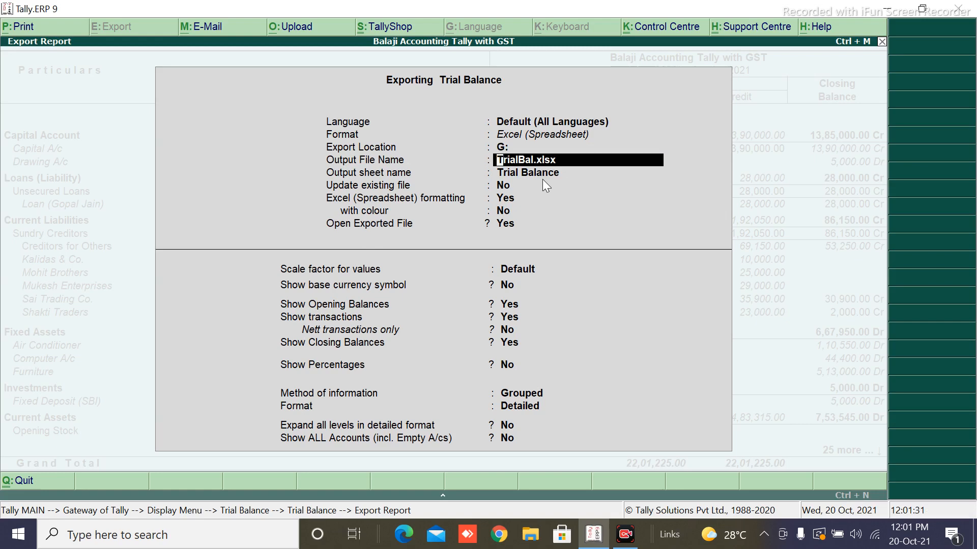
key("Return")
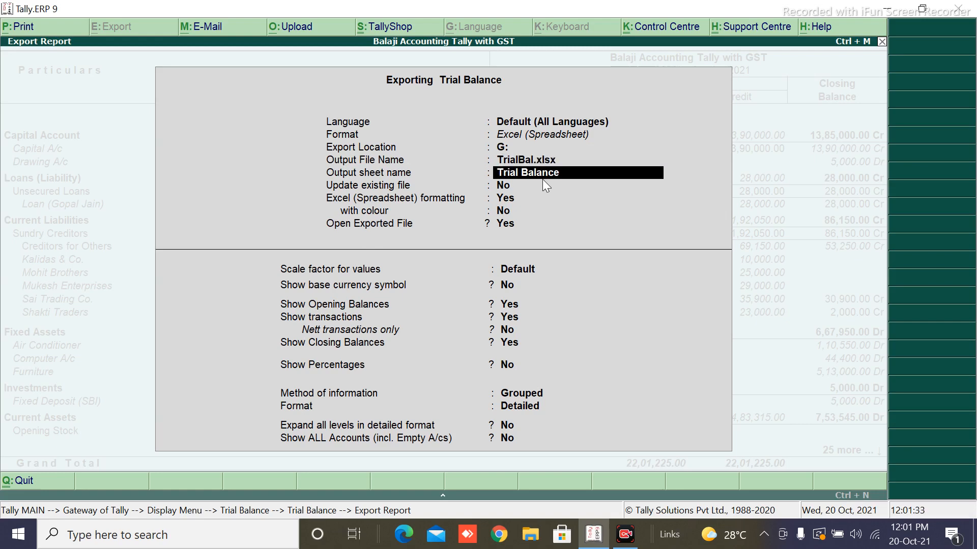
key("Up")
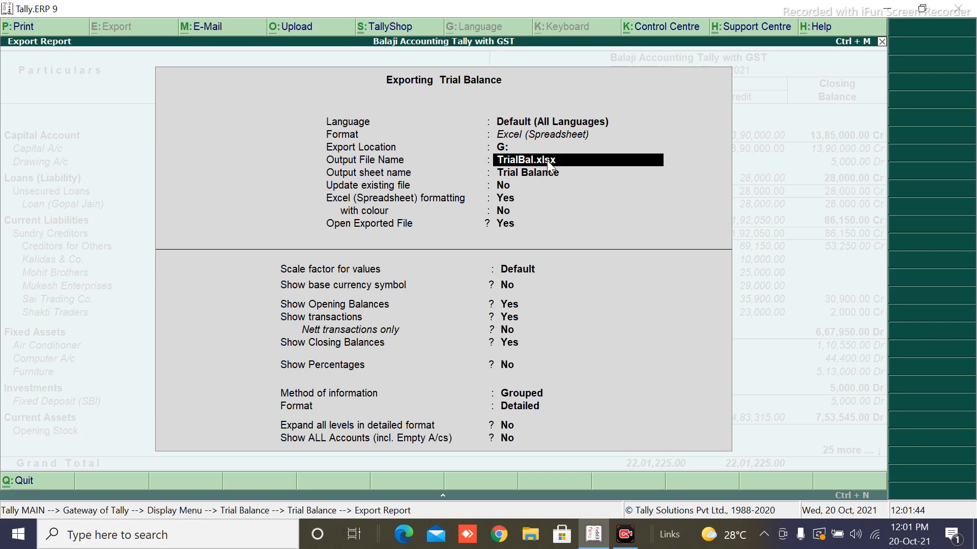
key("Return")
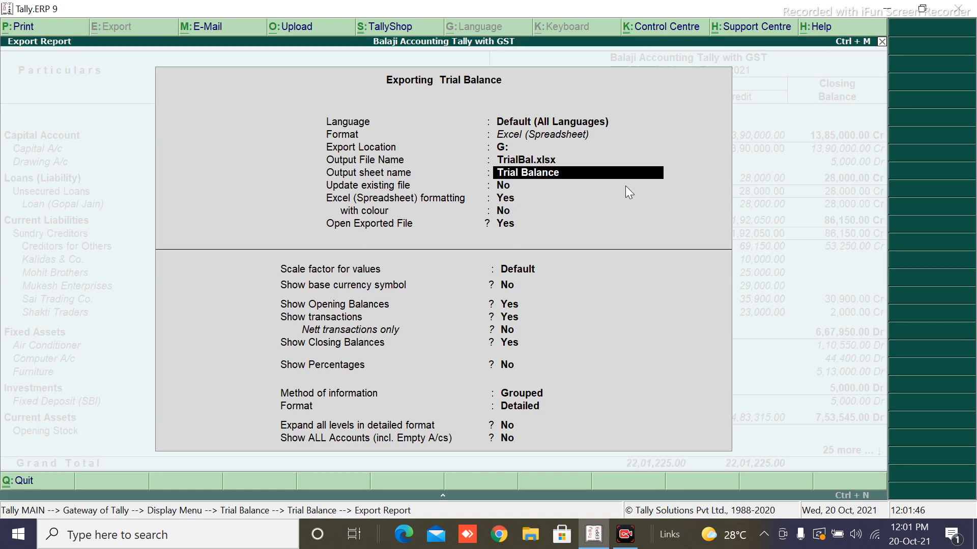
key("Return")
key("Return")
key("Return")
key("Return")
key("Return")
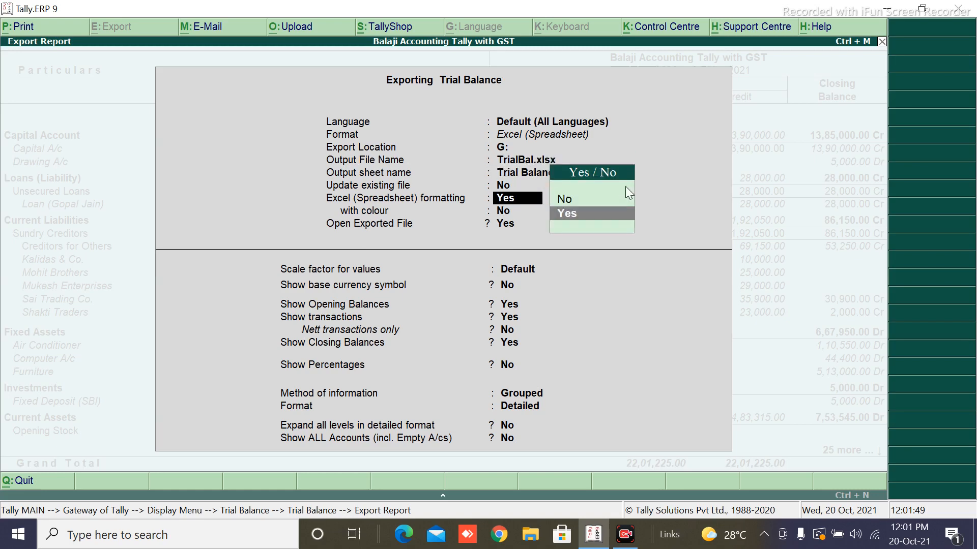
key("Return")
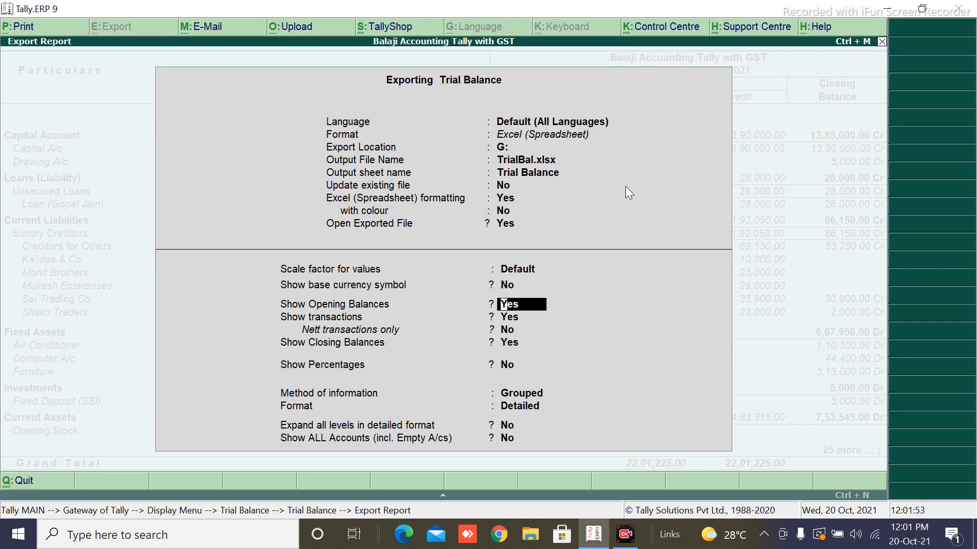
Accept the remaining report options, export the Trial Balance to Excel and dismiss the Office activation dialog
key("Return")
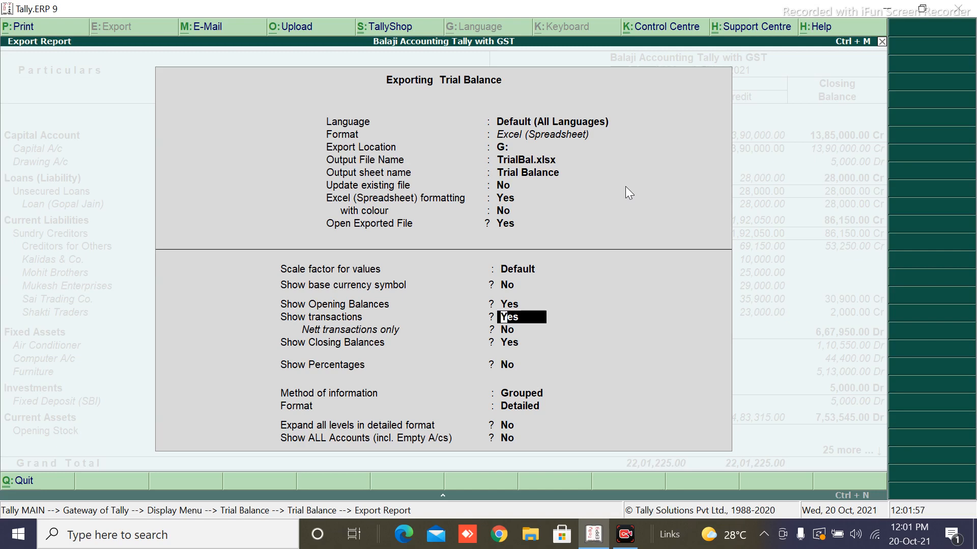
key("Return")
key("Return")
key("Return")
key("Return")
key("Return")
key("Return")
key("Return")
key("Return")
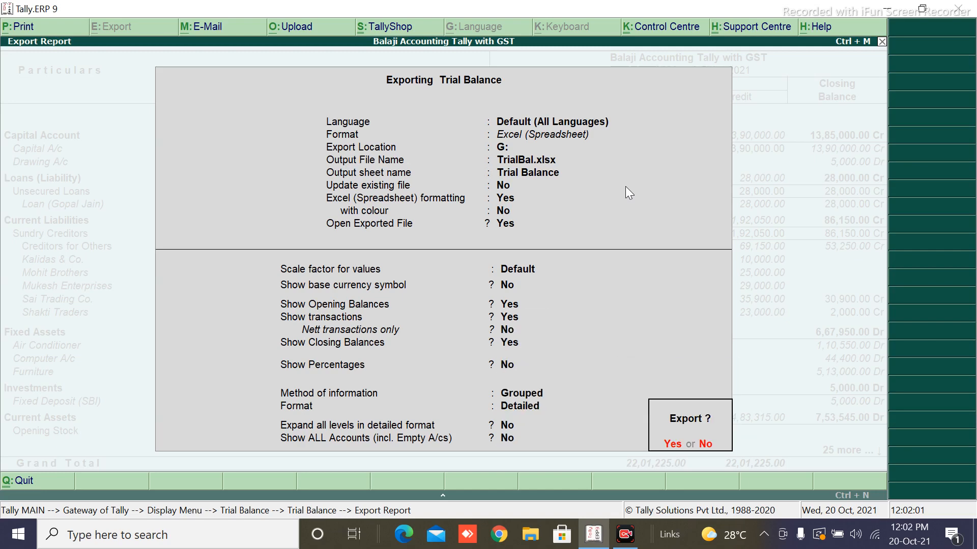
key("Return")
key("y")
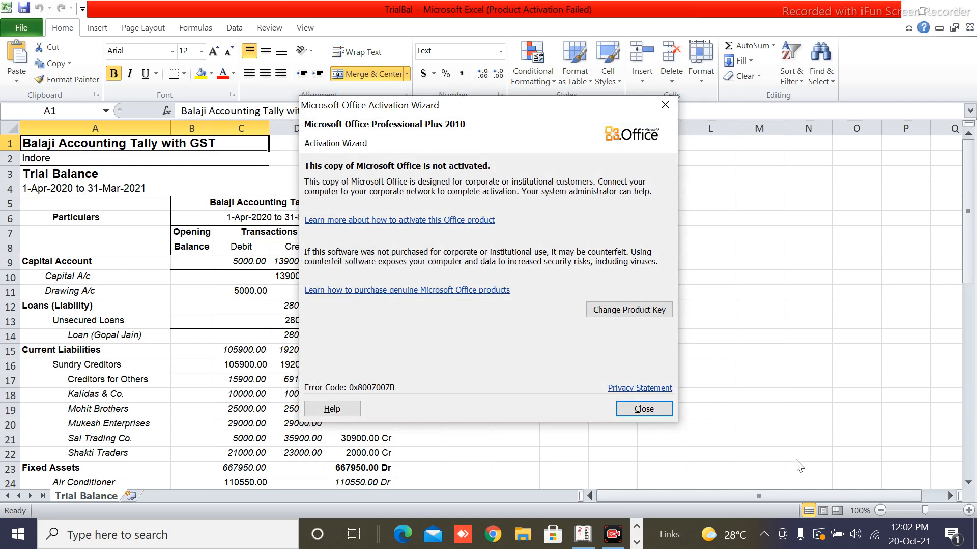
left_click(662, 409)
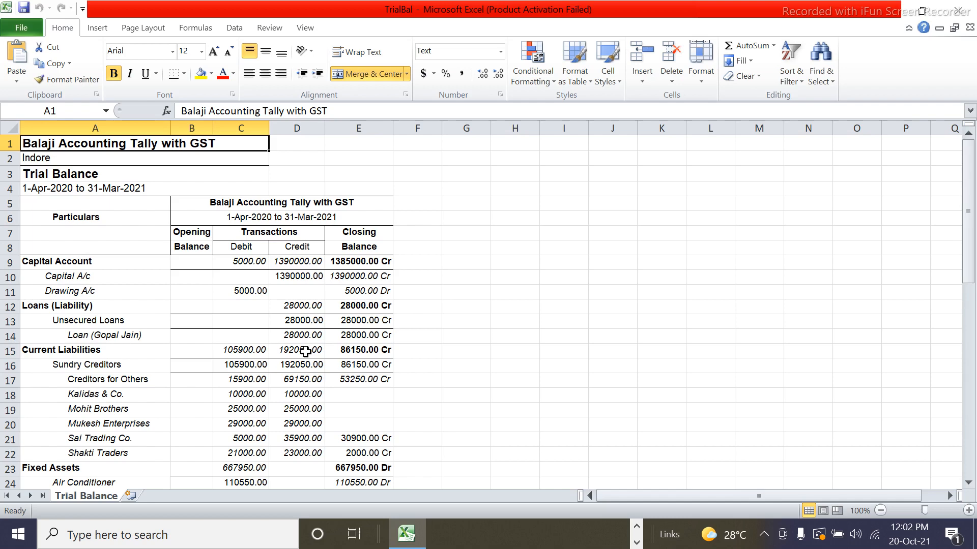
Merge the heading cells A1:E4 across each row and centre their text
left_click_drag(78, 142, 377, 195)
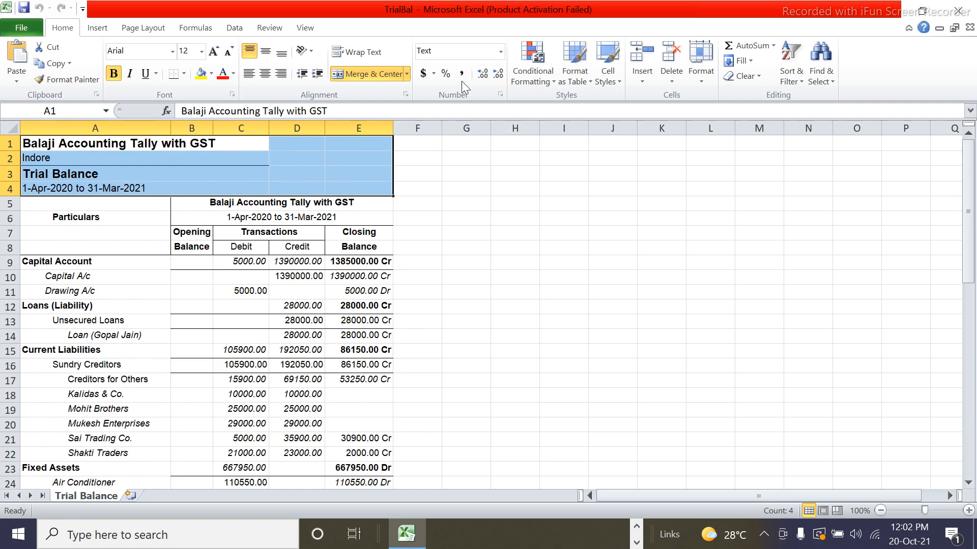
left_click(408, 74)
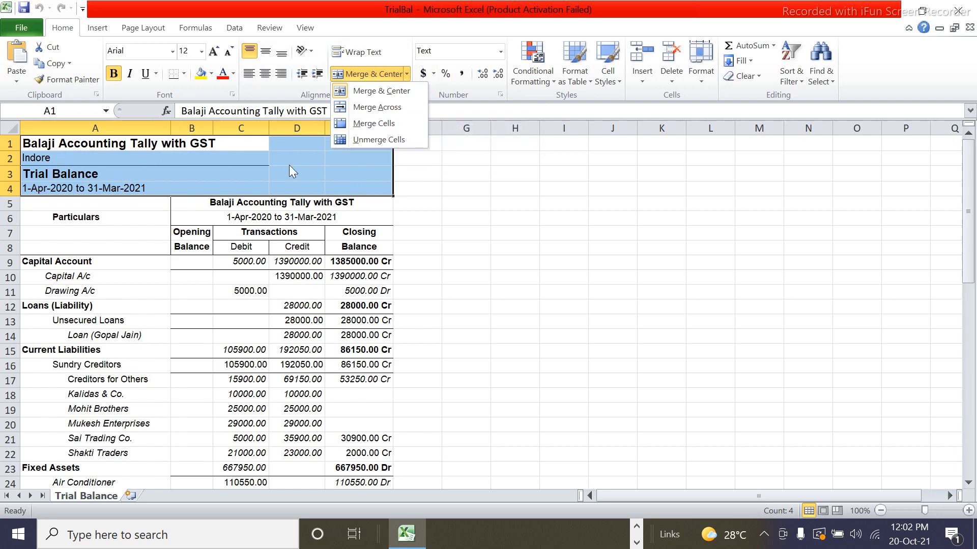
left_click(394, 108)
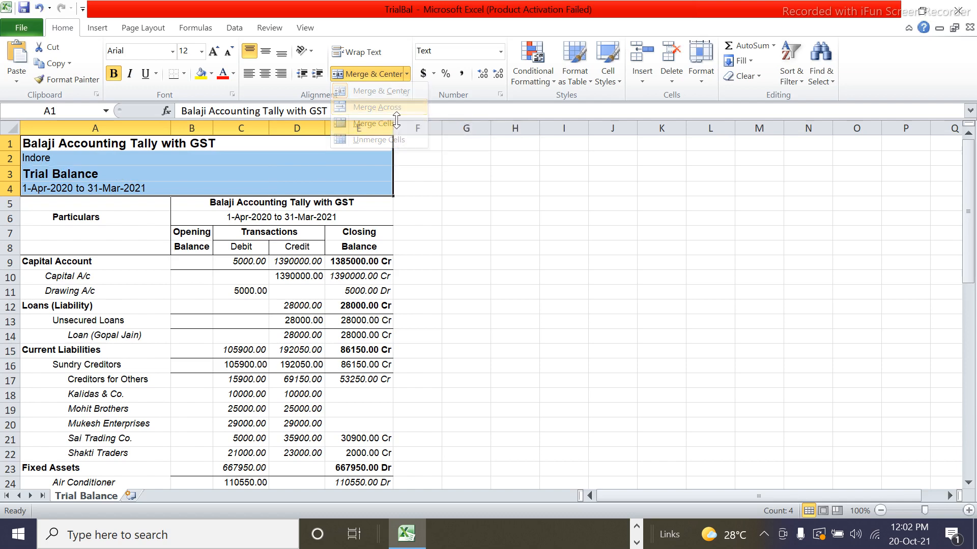
left_click(265, 75)
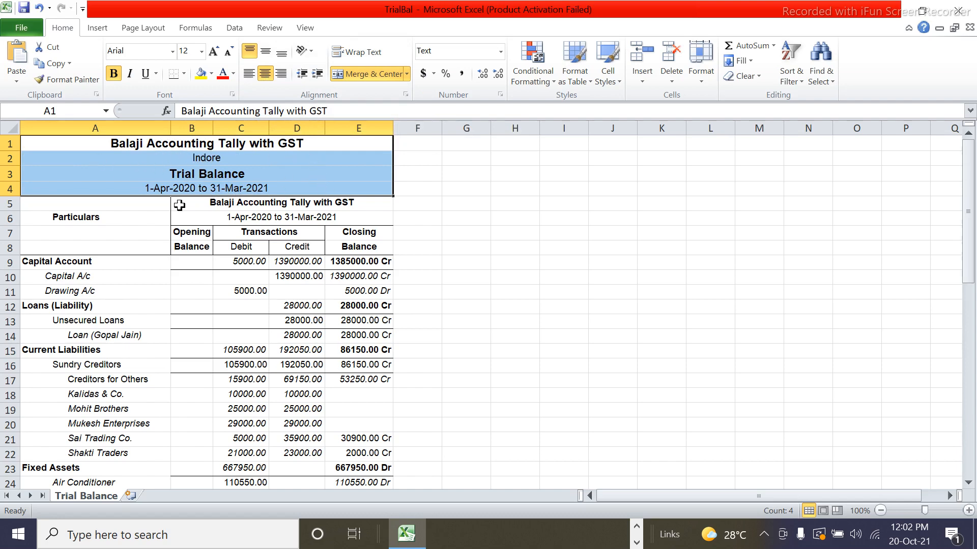
Apply All Borders and middle vertical alignment to the whole report, from A1 down to the Grand Total row
left_click_drag(75, 147, 126, 504)
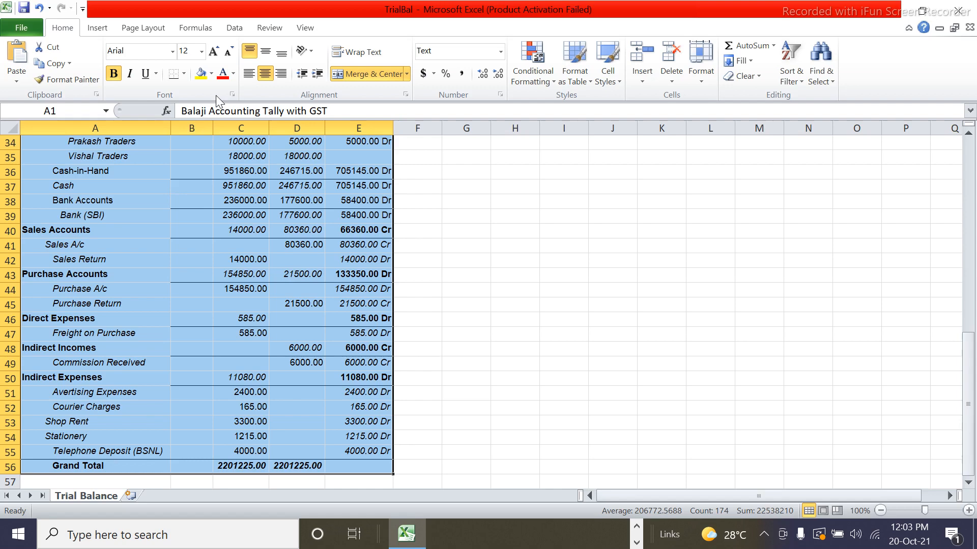
left_click(184, 75)
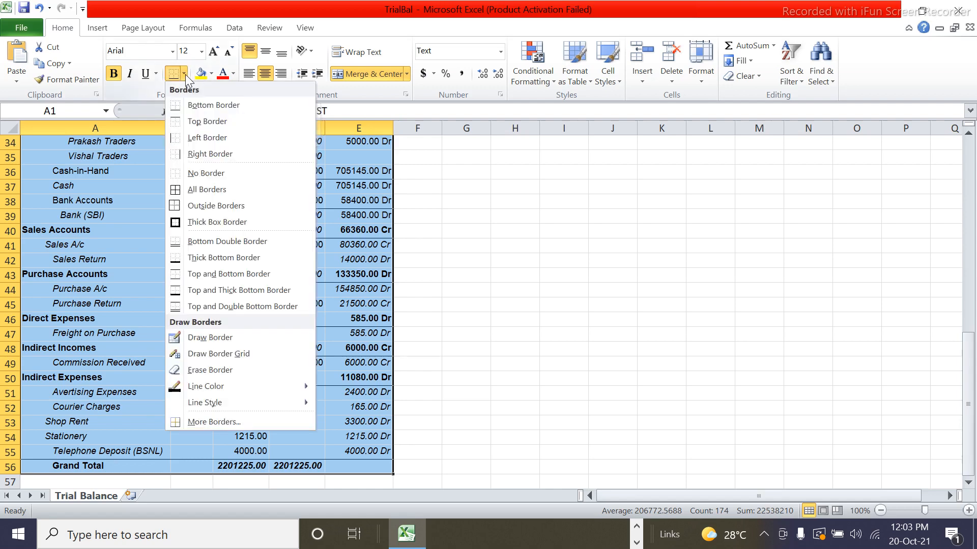
left_click(222, 191)
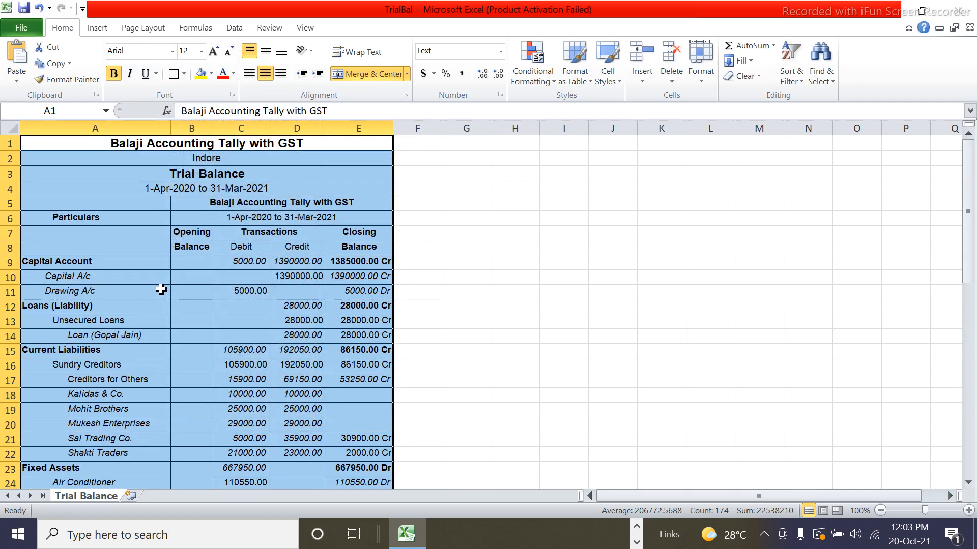
left_click(266, 53)
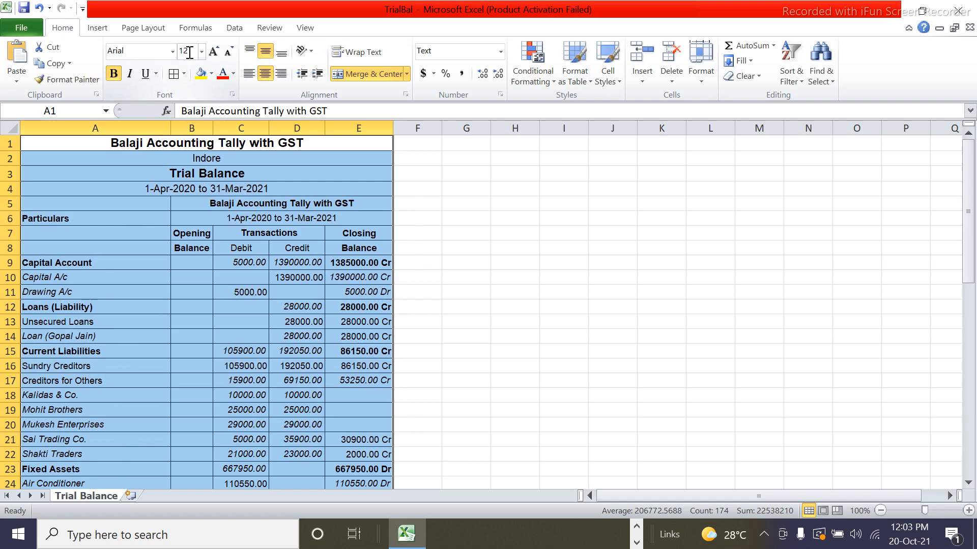
left_click(181, 277)
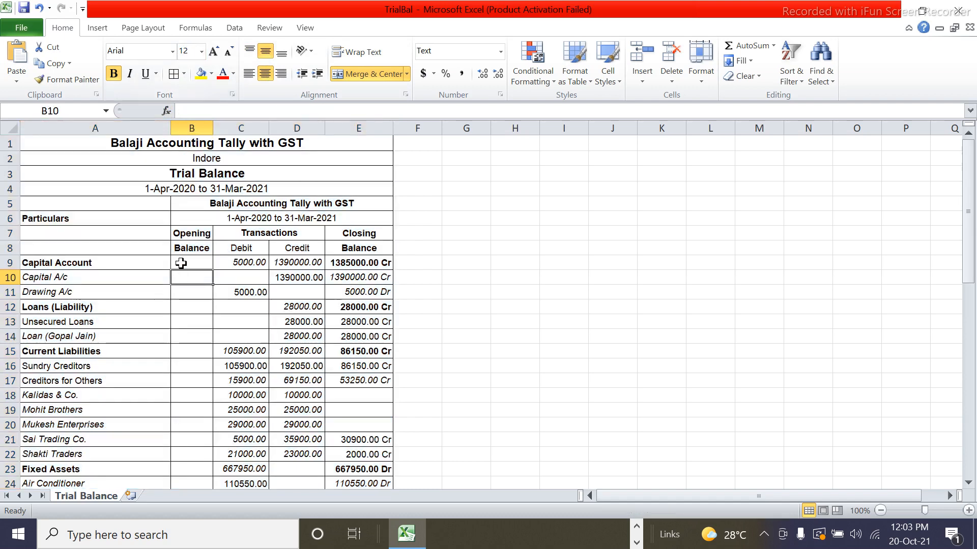
Make the four heading rows of the report bold and enlarge their font to size 15
left_click(178, 148)
left_click_drag(178, 153, 182, 187)
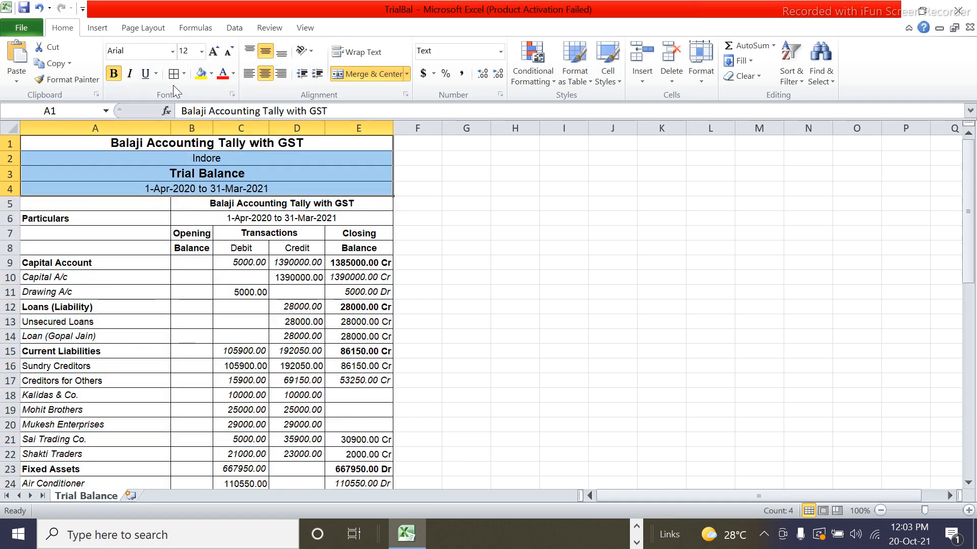
left_click(114, 75)
left_click(115, 75)
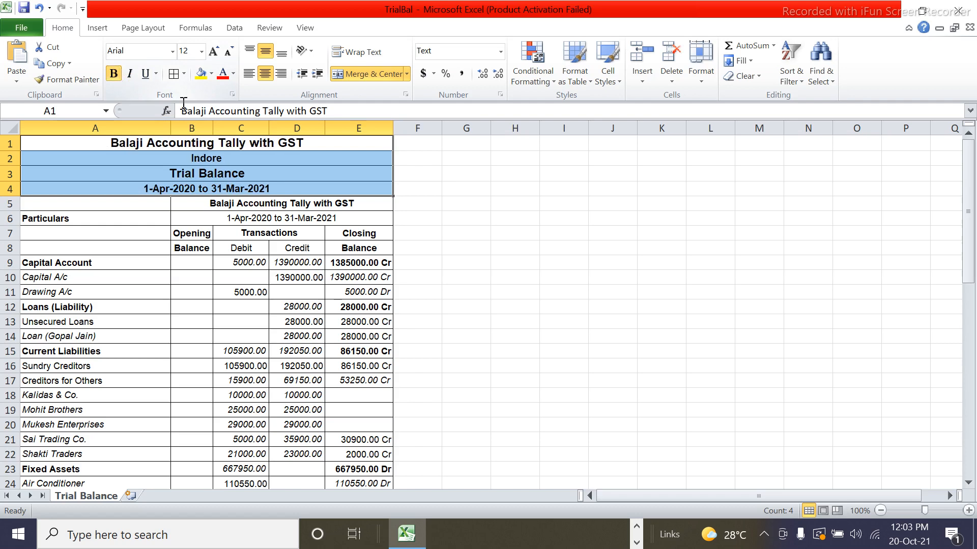
left_click(214, 52)
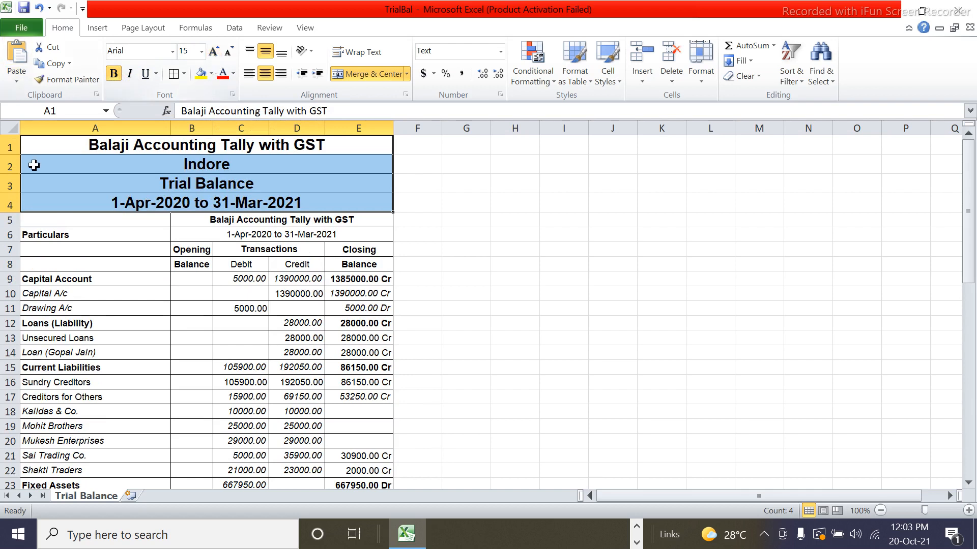
left_click(88, 262)
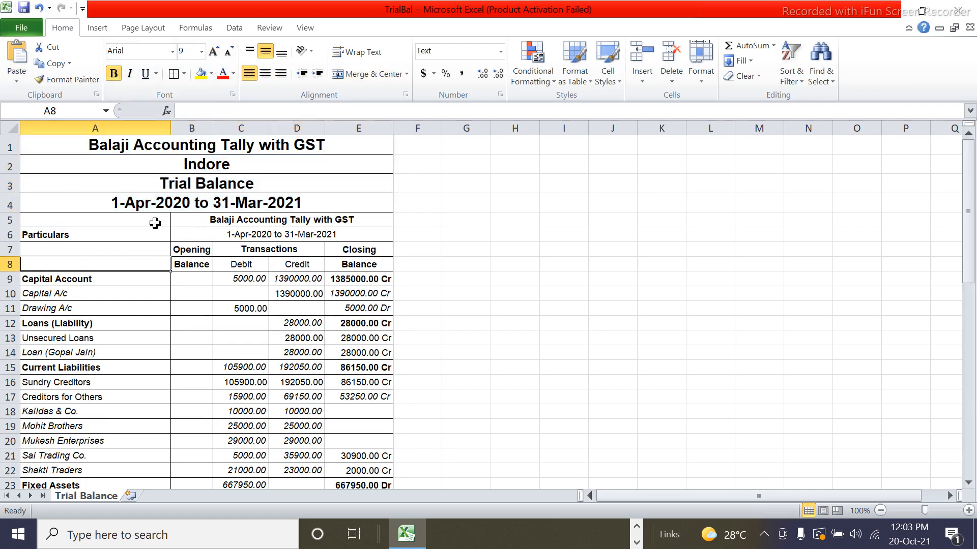
Delete entire rows 5 and 6, which hold the repeated company name and period
left_click_drag(164, 222, 234, 231)
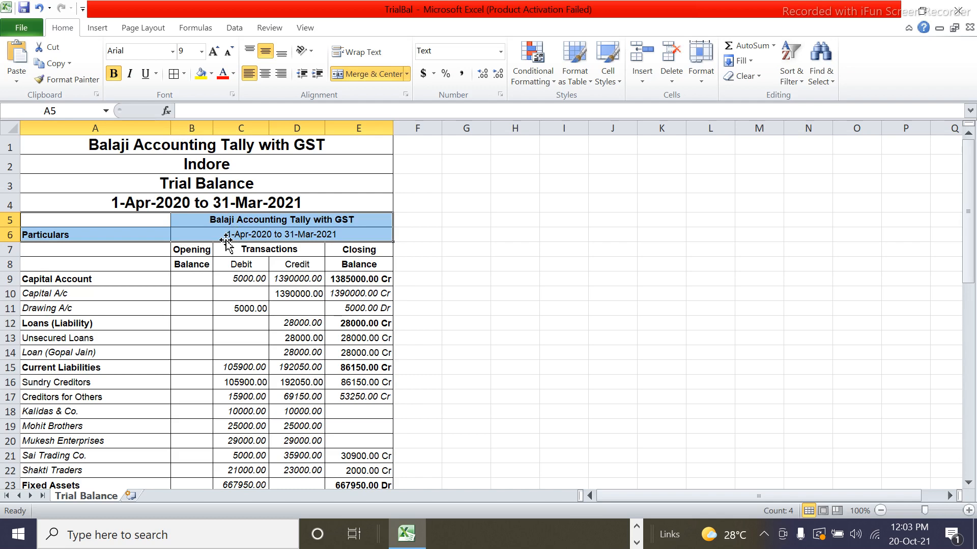
key("alt+e")
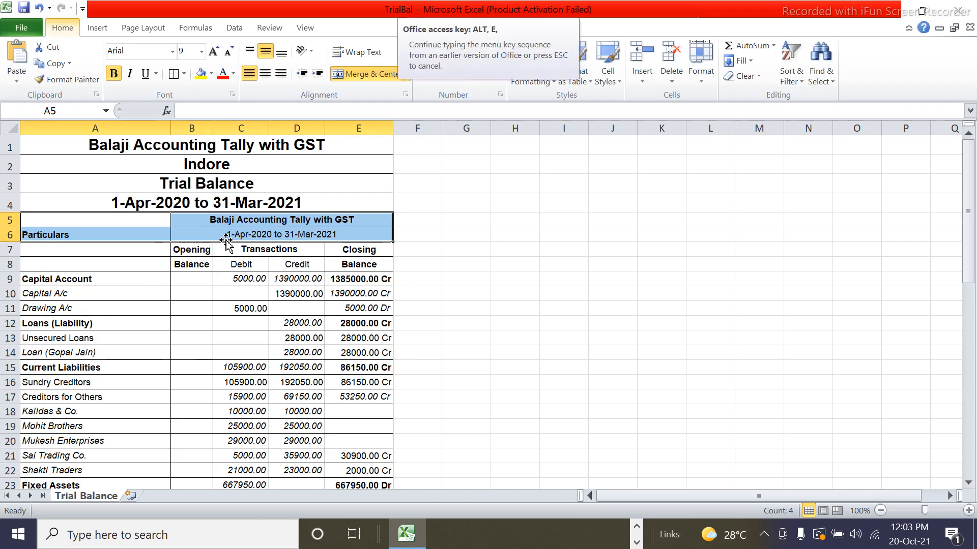
key("d")
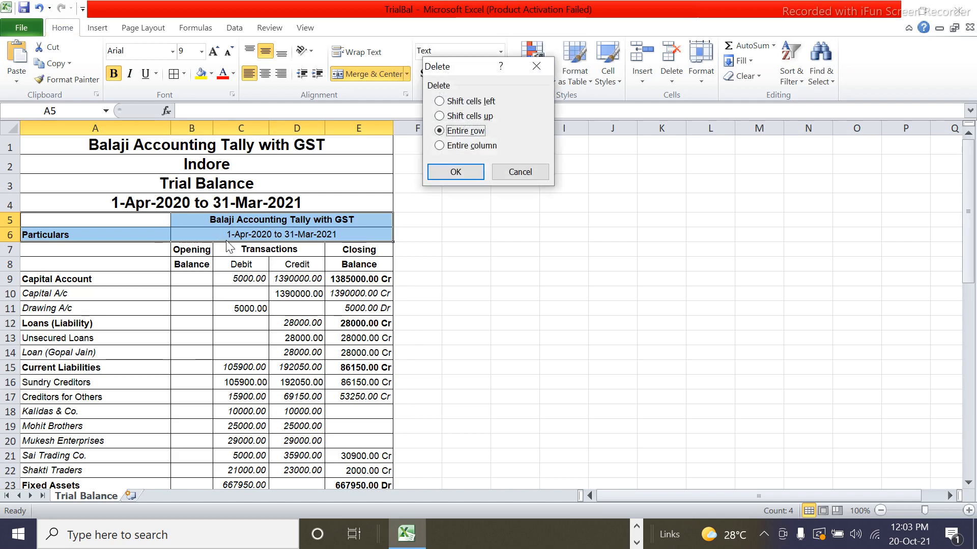
left_click(463, 177)
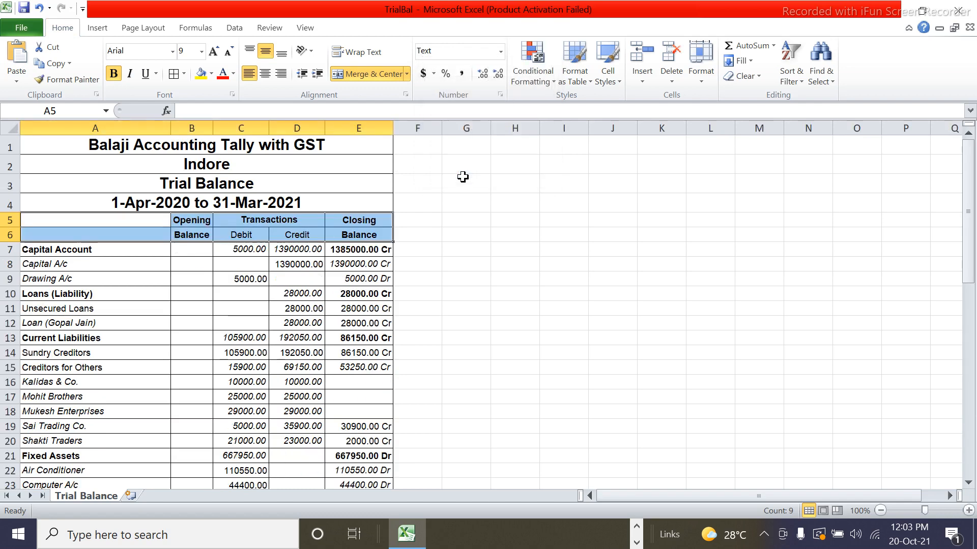
left_click(75, 238)
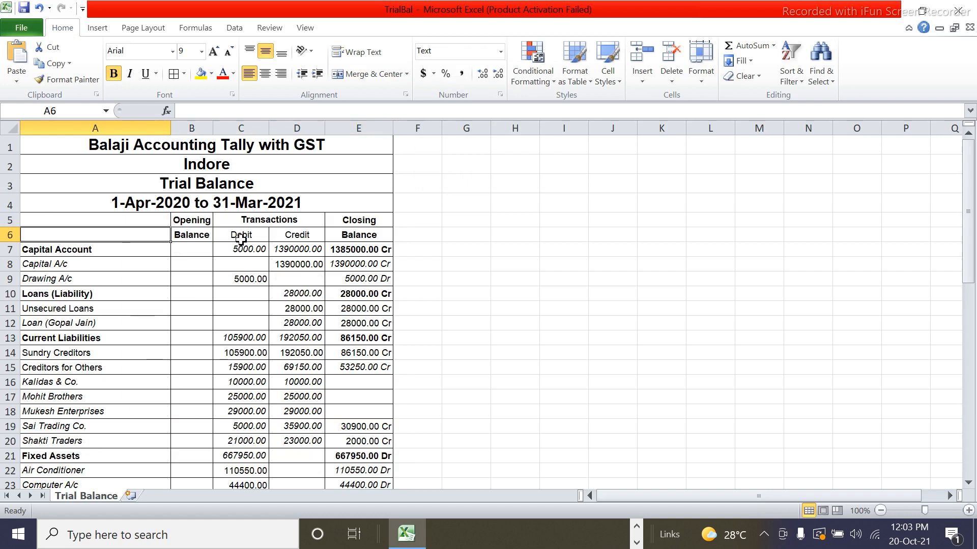
Save the TrialBal workbook and return to the worksheet without saving a separate copy
left_click(23, 8)
left_click(22, 26)
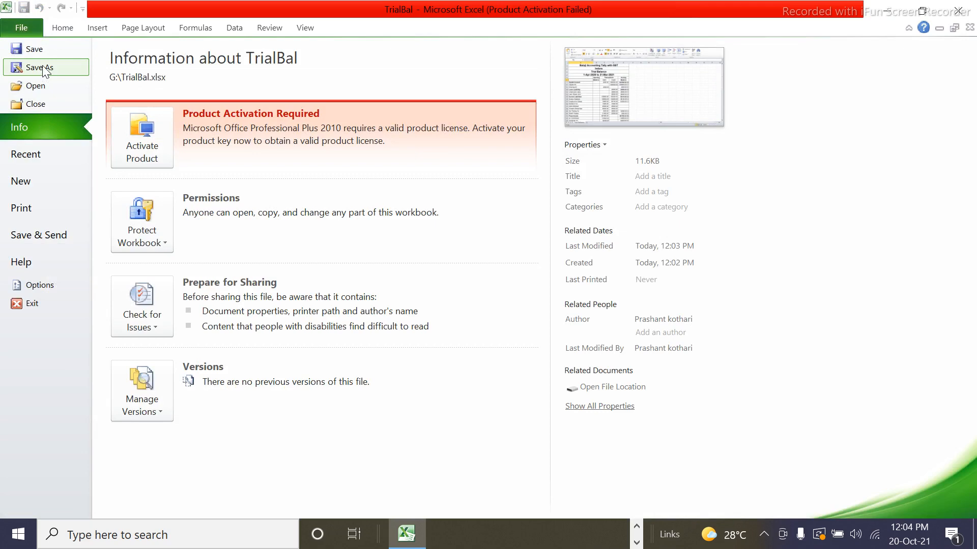
key("Escape")
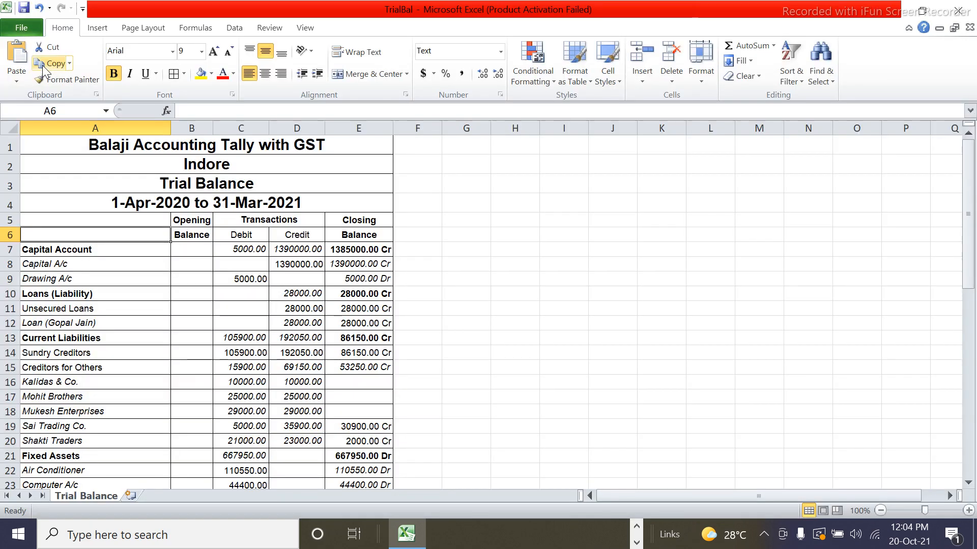
left_click(179, 292)
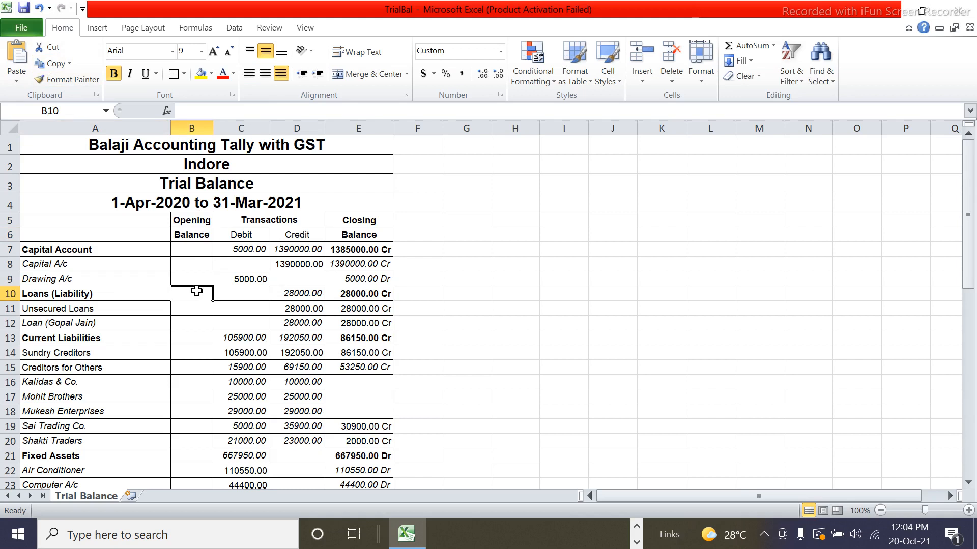